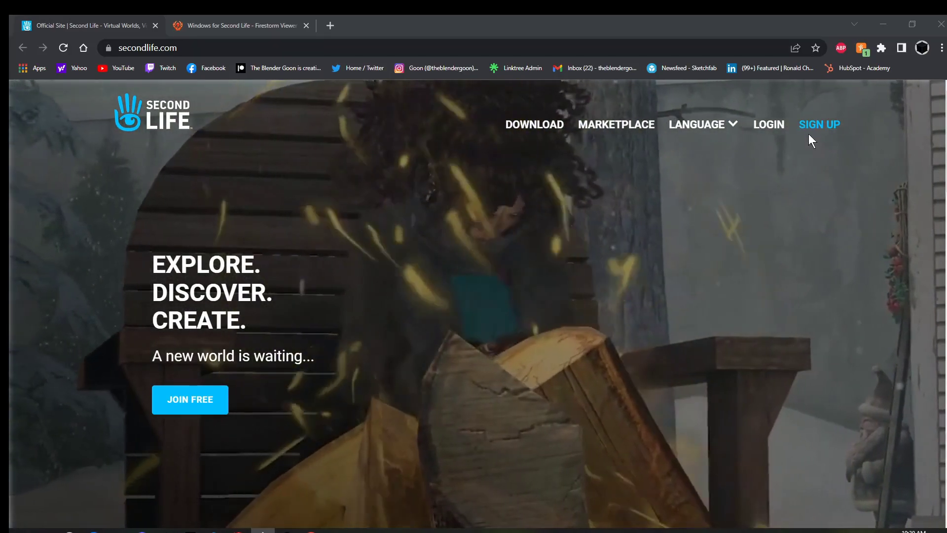
Glance at the Firestorm download page, then start a free account from the secondlife.com home page.
left_click(220, 24)
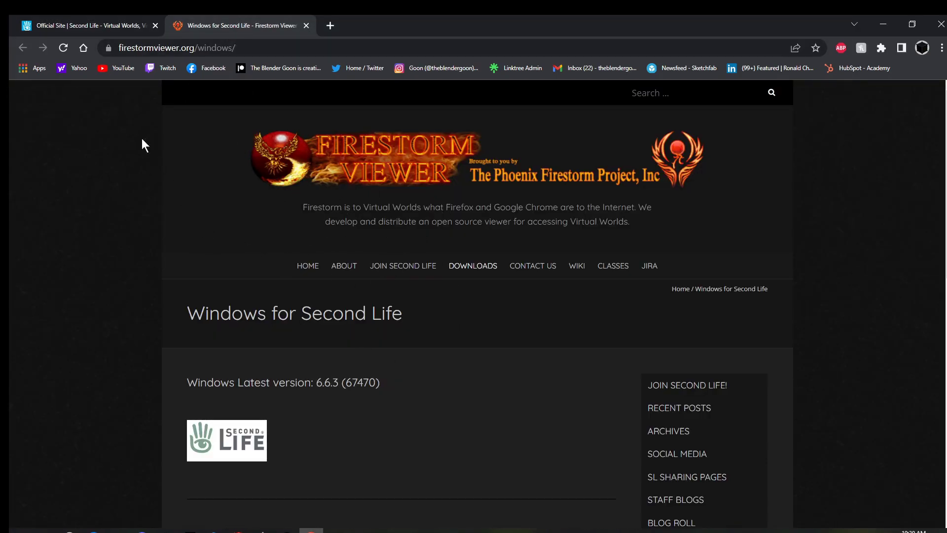
left_click(103, 29)
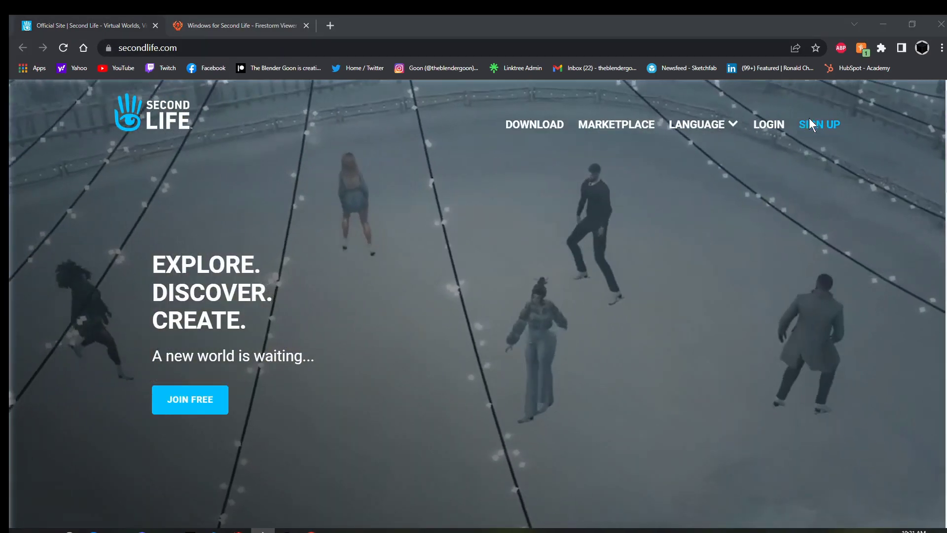
left_click(190, 400)
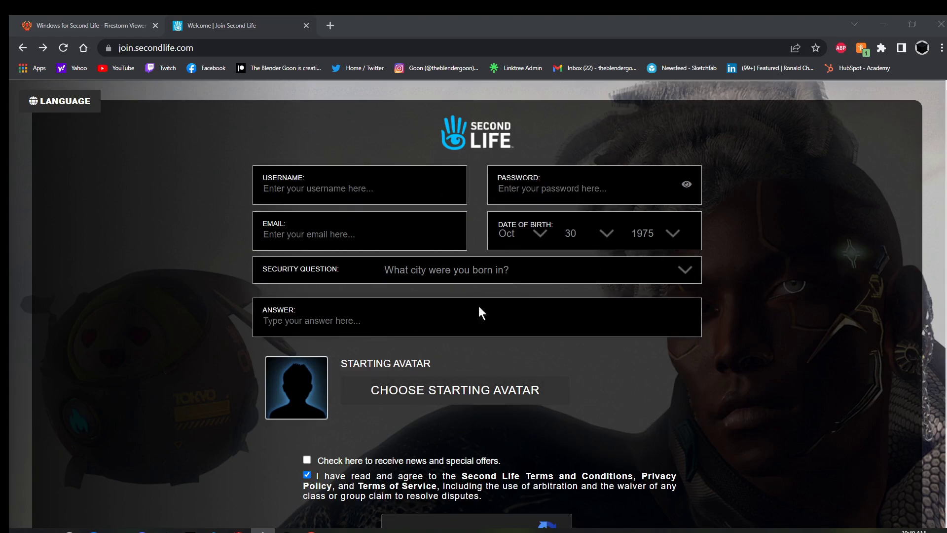
Choose the mohawk character as starting avatar and tick the 'I'm not a robot' reCAPTCHA box.
left_click(316, 388)
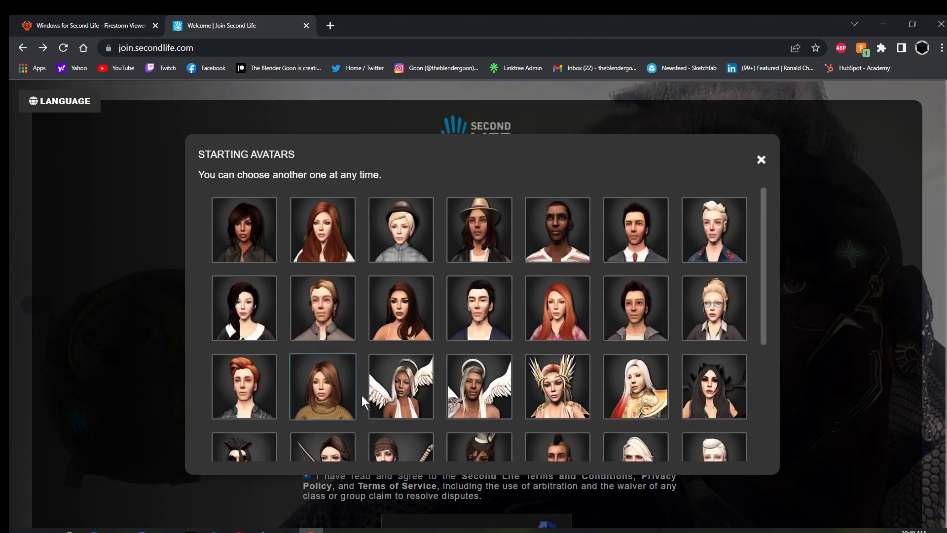
scroll(571, 388, "down", 4)
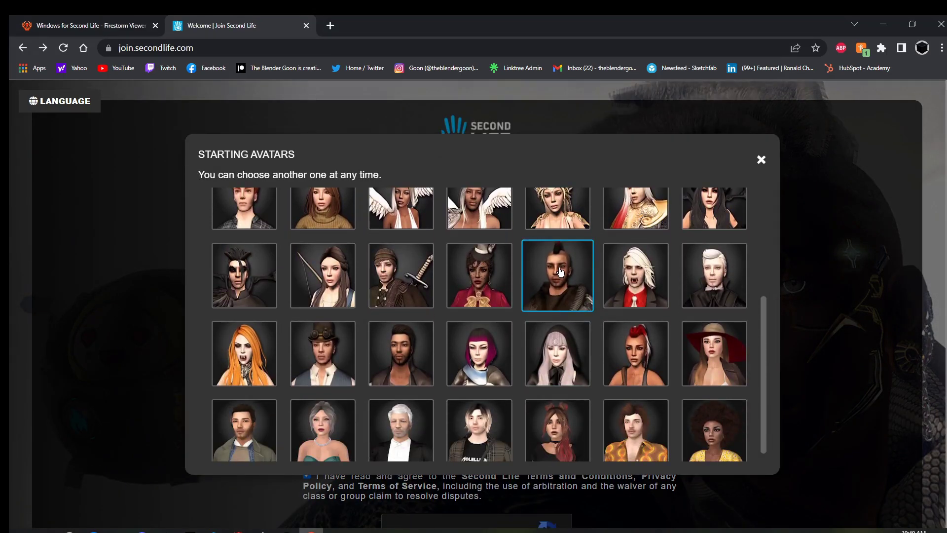
left_click(557, 276)
scroll(789, 370, "down", 3)
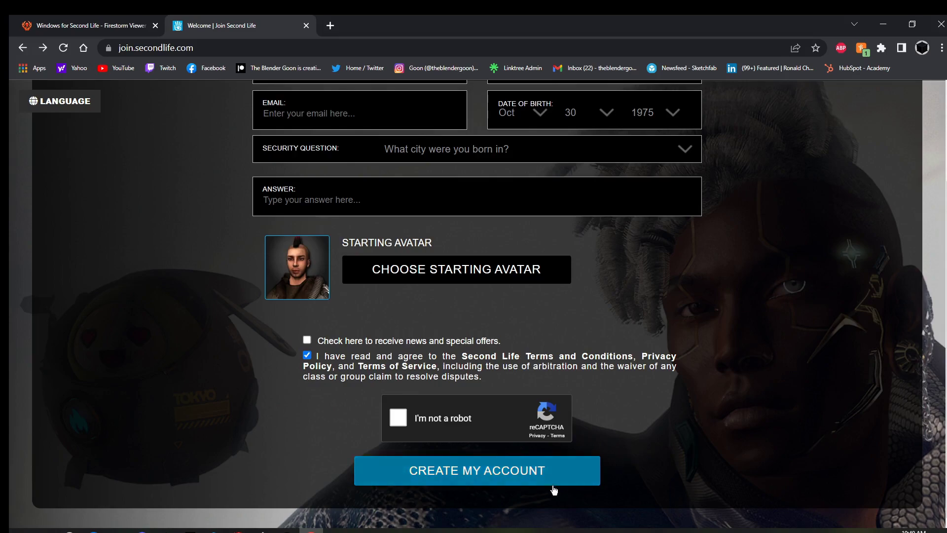
left_click(402, 418)
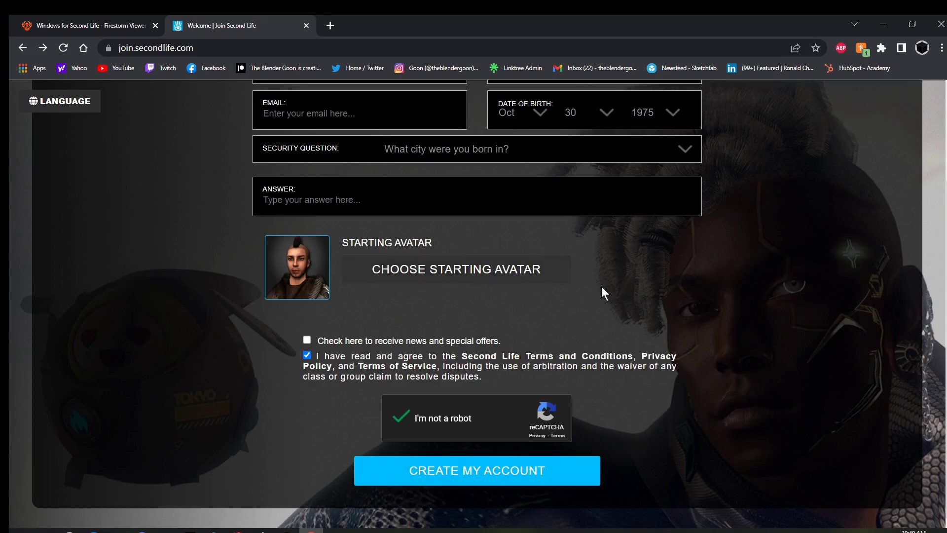
Select the free Basic membership plan, then close the 'Your account is activated' tab.
left_click(43, 48)
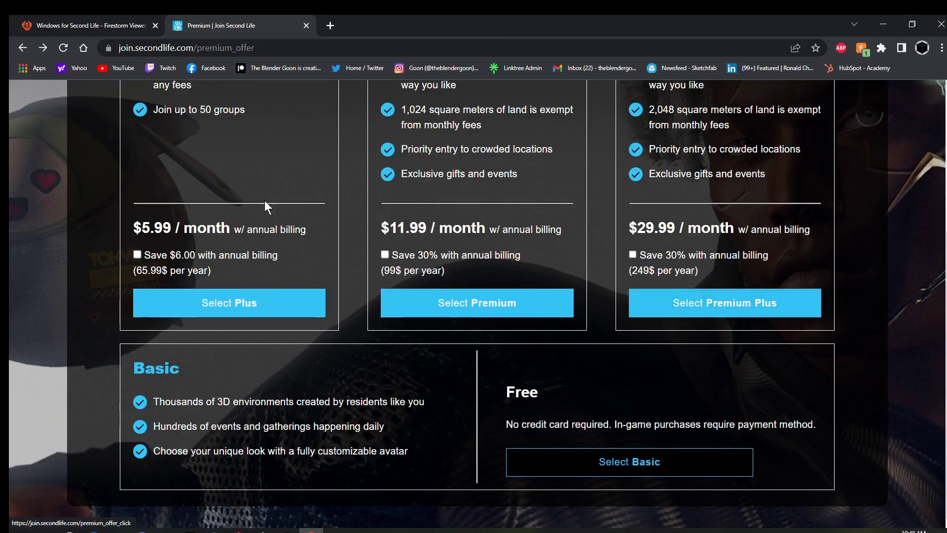
scroll(355, 236, "down", 4)
scroll(354, 237, "up", 1)
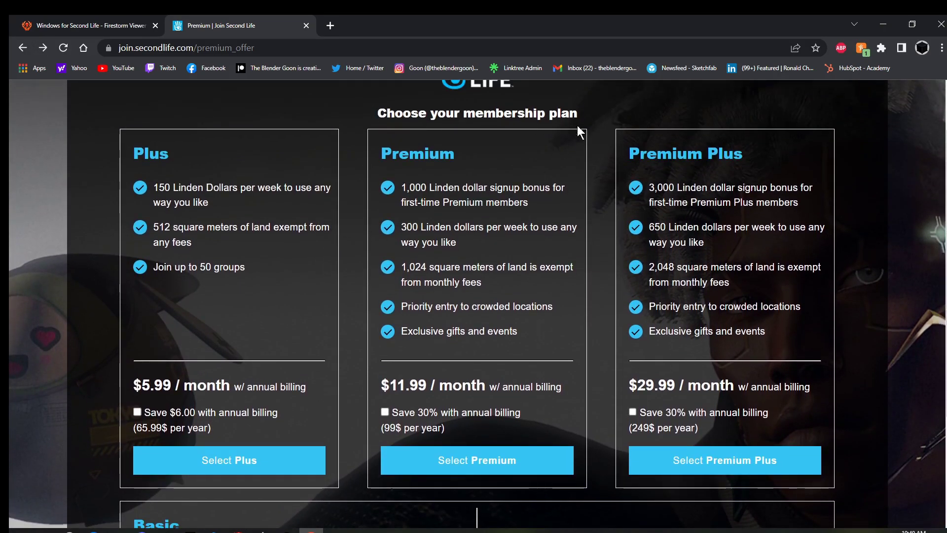
scroll(382, 168, "up", 3)
scroll(440, 266, "down", 4)
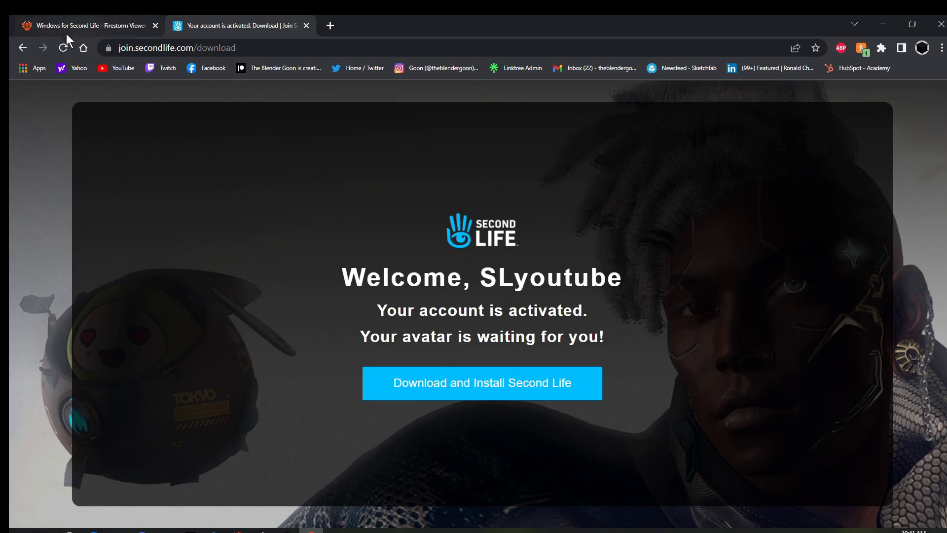
left_click(306, 25)
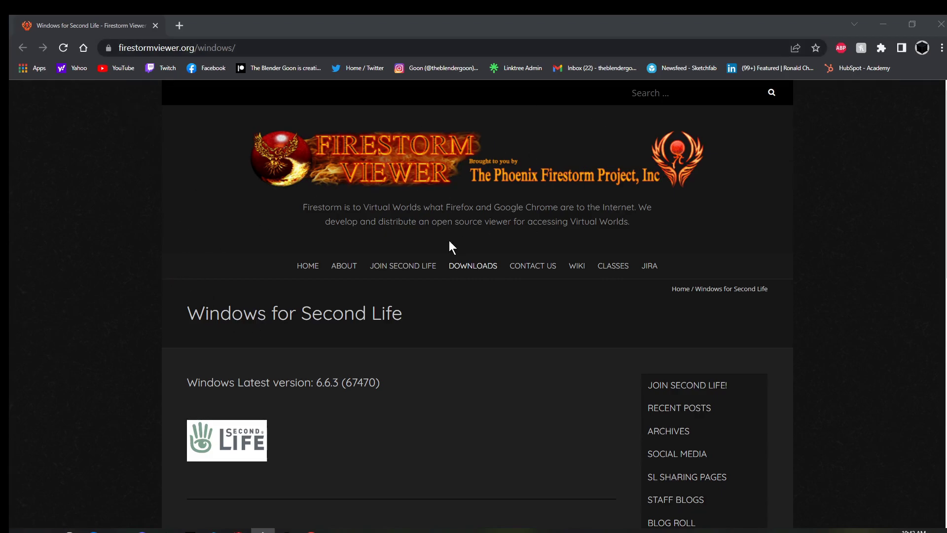
Download the 64-bit Firestorm installer, run the setup .exe, and minimize the browser.
scroll(434, 257, "down", 10)
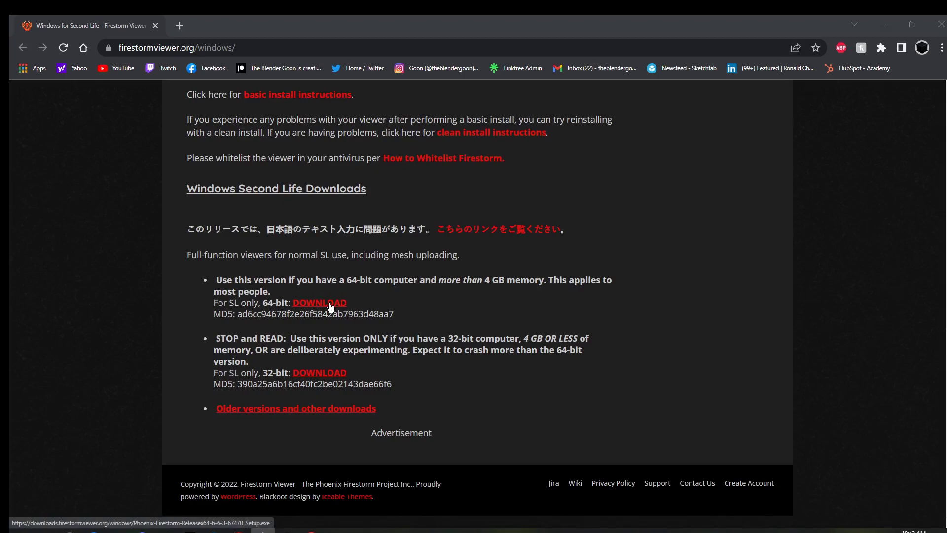
left_click(330, 305)
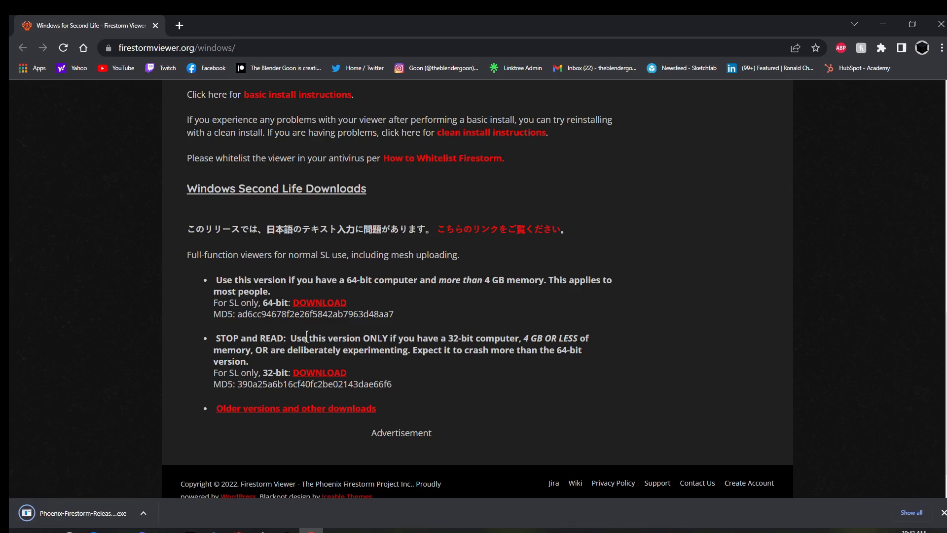
left_click(111, 523)
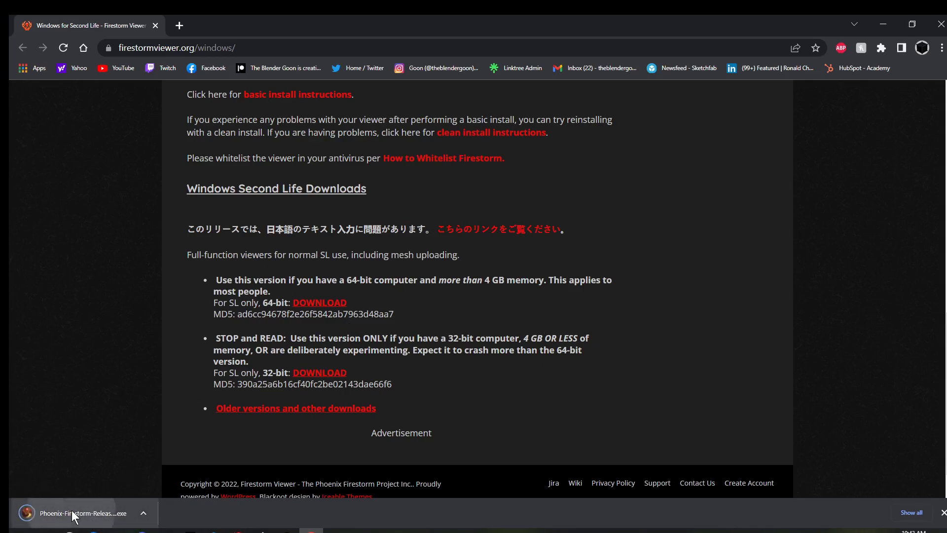
left_click(890, 24)
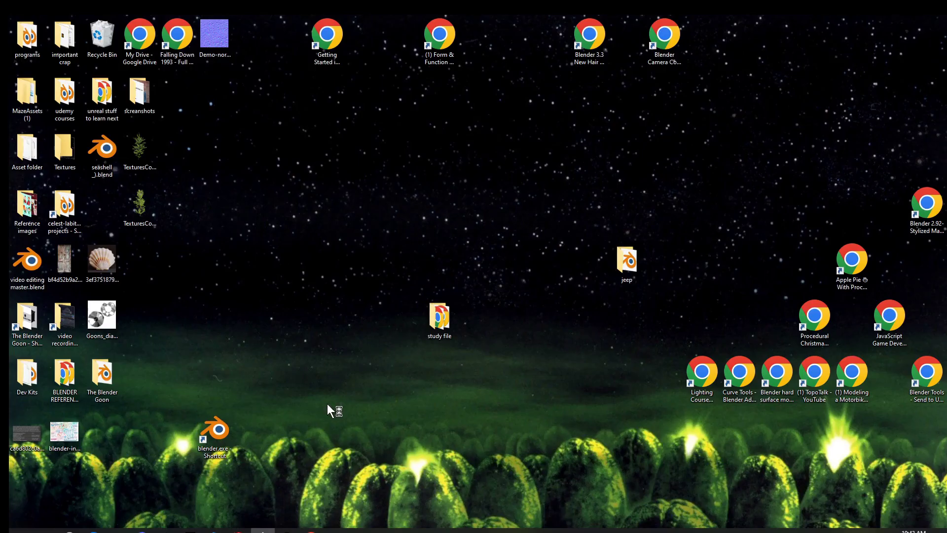
Install Firestorm to the default folder, skipping the start-menu entry and registering it for virtual world links.
left_click(476, 301)
left_click(533, 355)
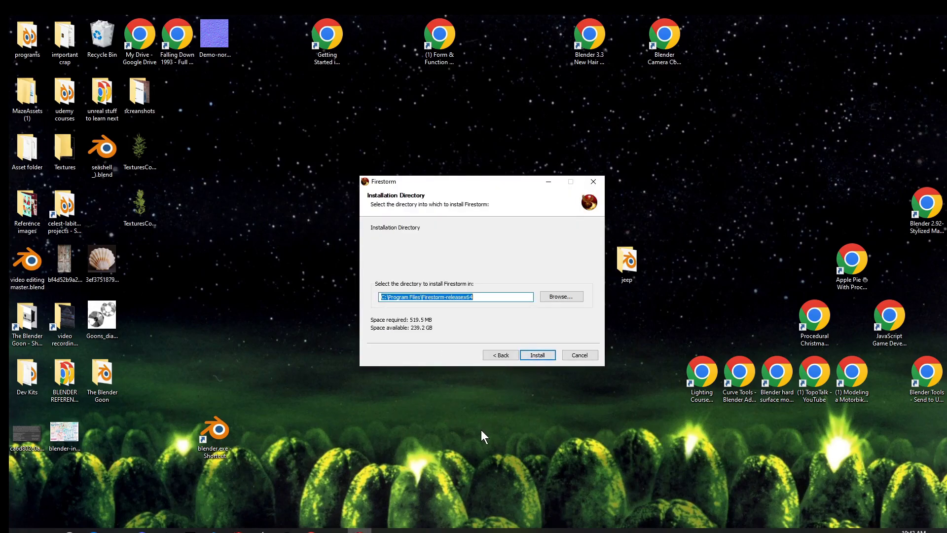
left_click(540, 354)
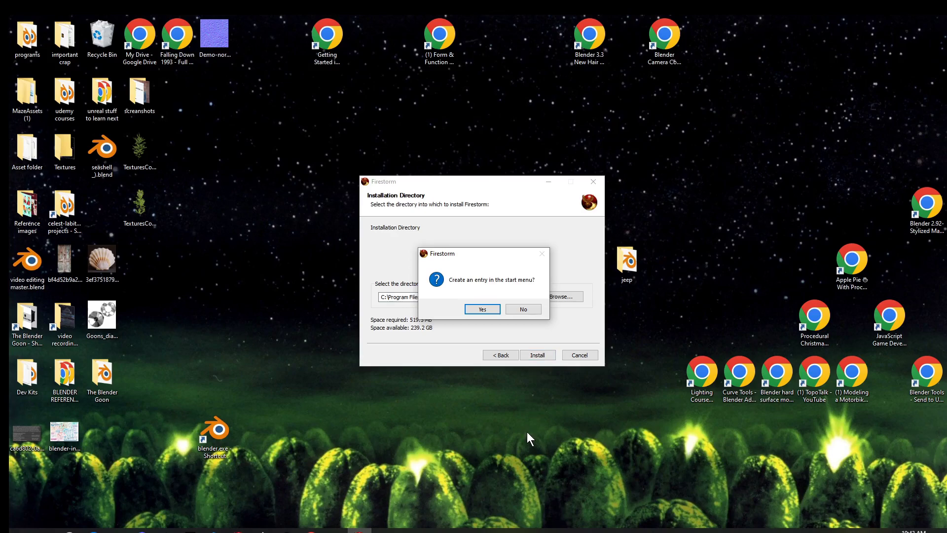
left_click(522, 310)
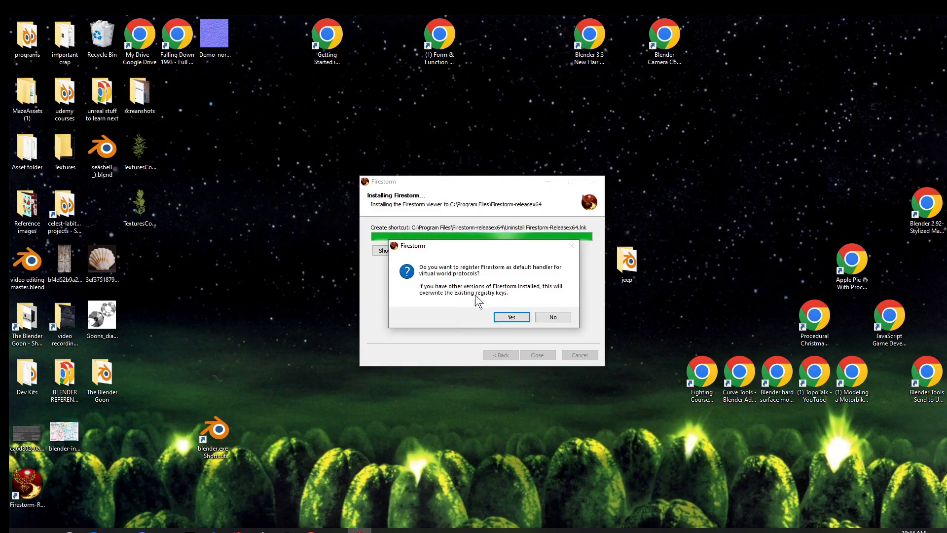
left_click(512, 317)
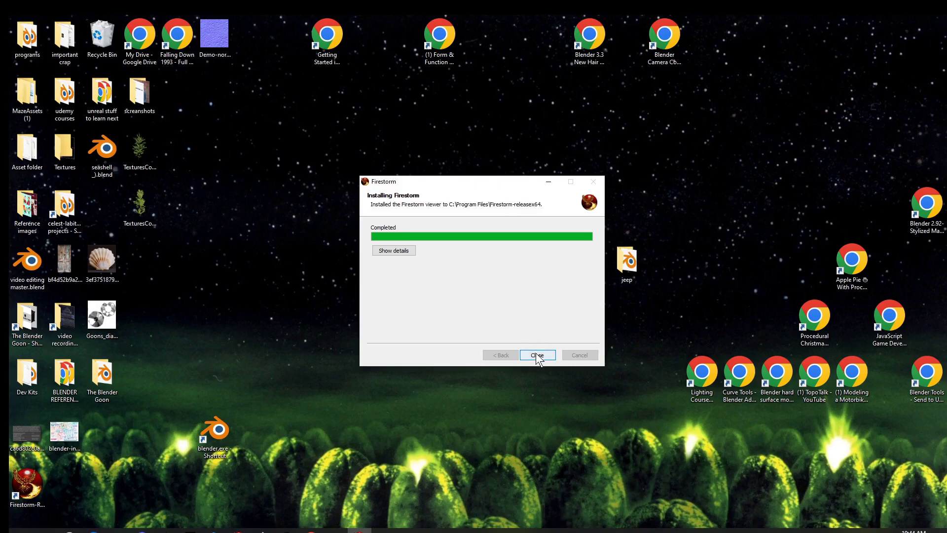
Close the installer without launching Firestorm and move its shortcut to mid-desktop.
left_click(537, 356)
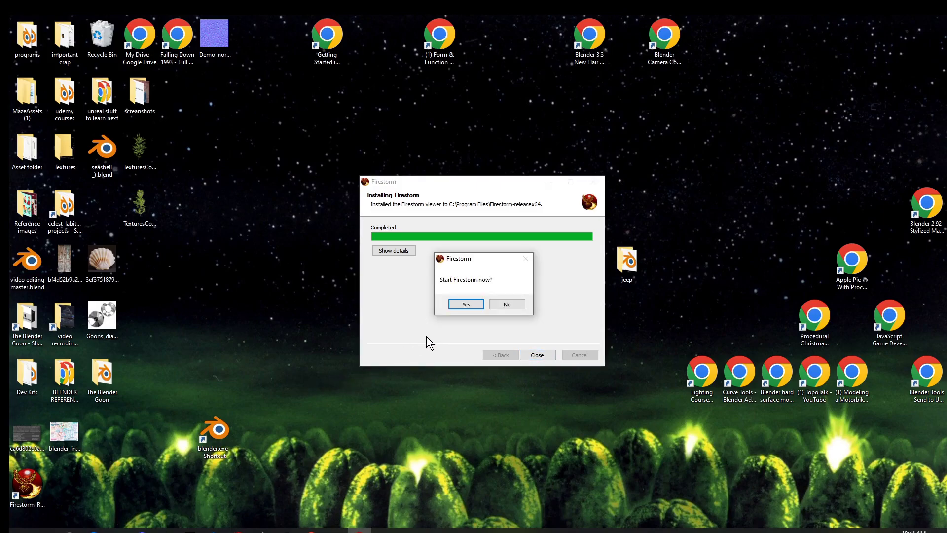
left_click(513, 305)
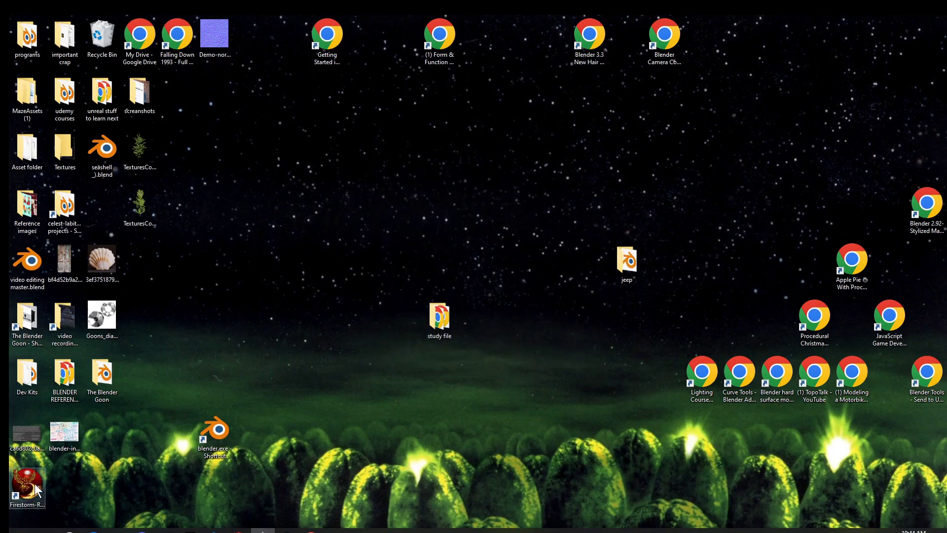
left_click_drag(36, 489, 299, 322)
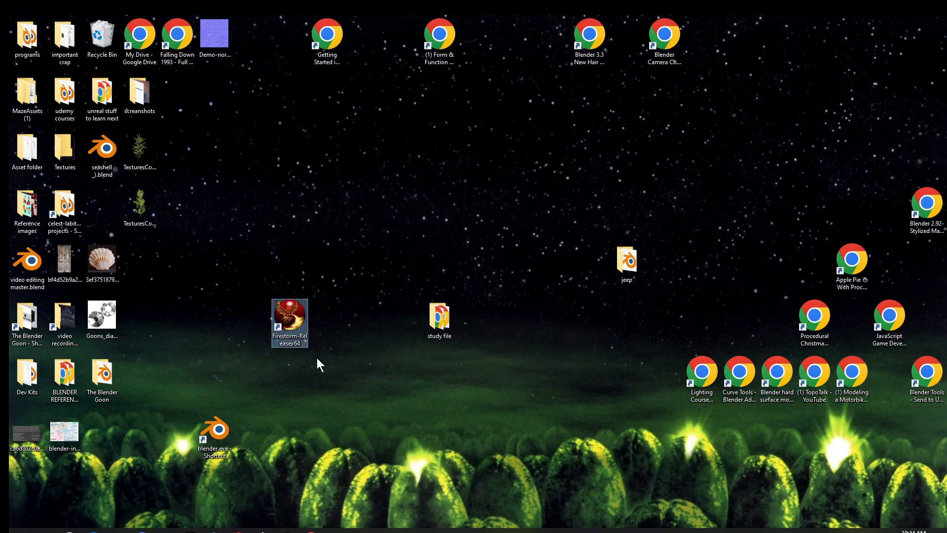
Launch Firestorm from the desktop shortcut and dismiss the display settings notice.
double_click(292, 318)
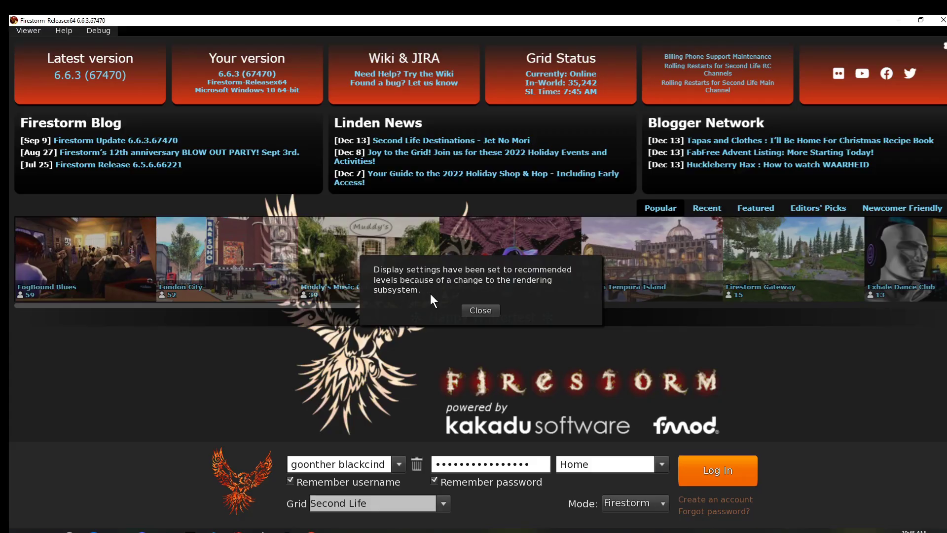
left_click(484, 309)
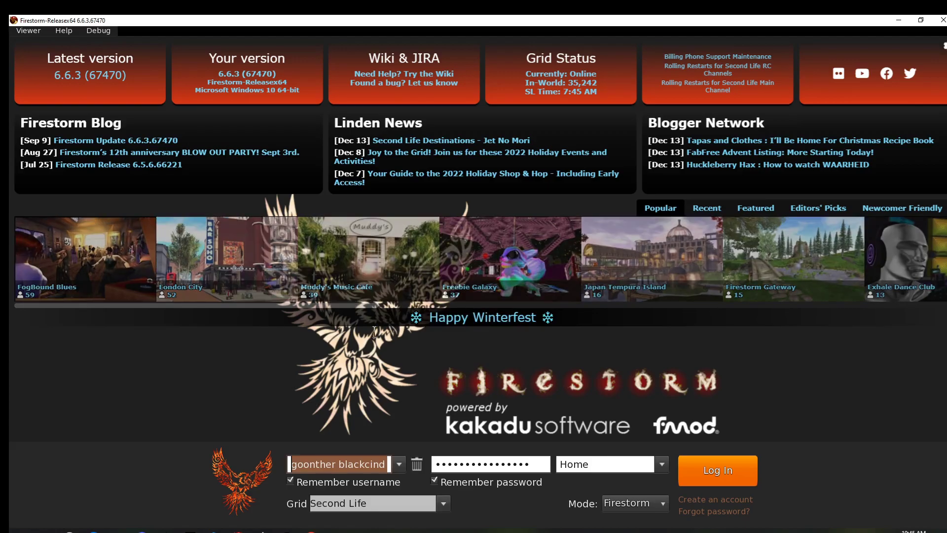
left_click(400, 466)
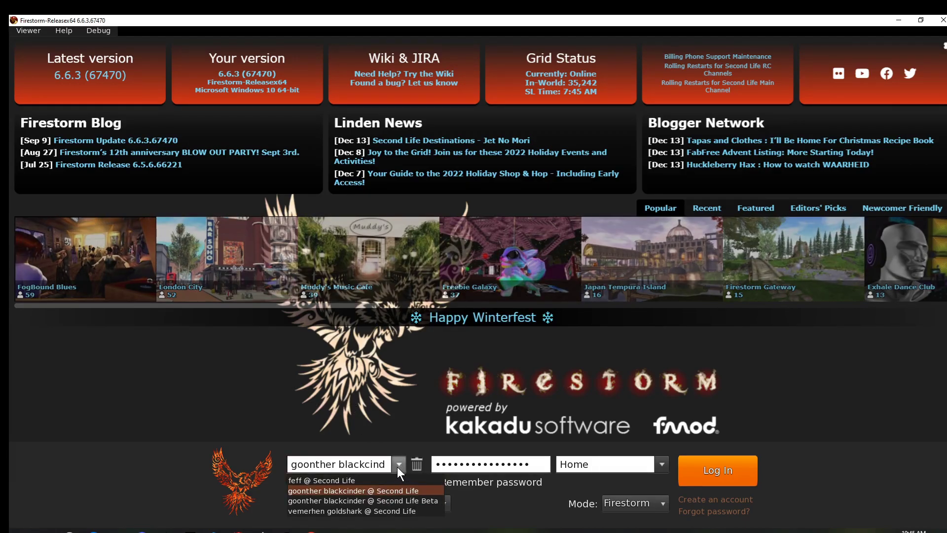
left_click(397, 467)
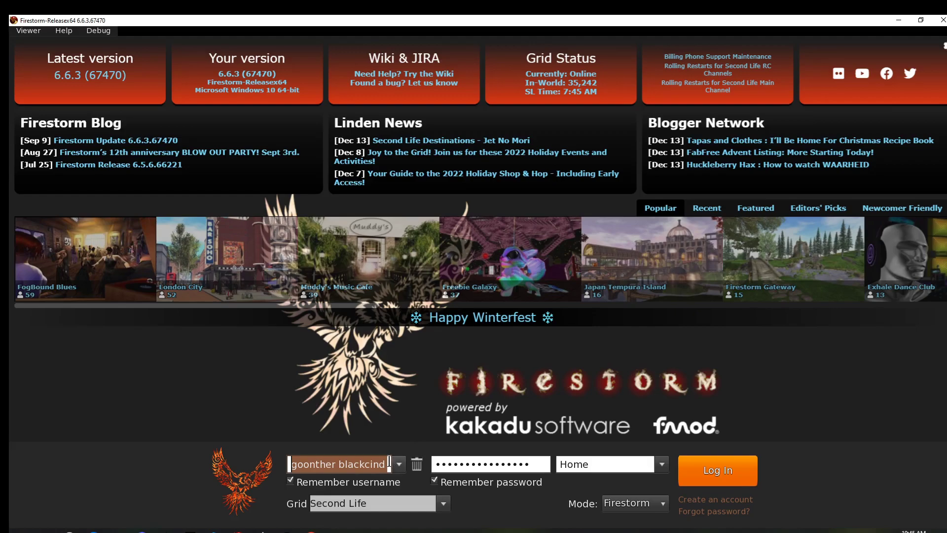
Replace the saved username with the new account's, enter its password, and log in.
key("BackSpace")
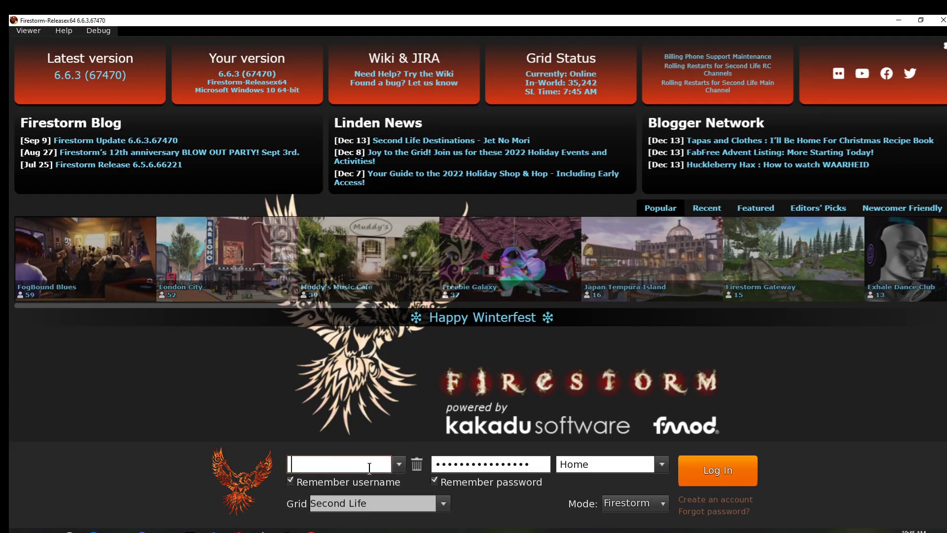
type("life")
key("BackSpace")
type("SLyoutube")
left_click(540, 463)
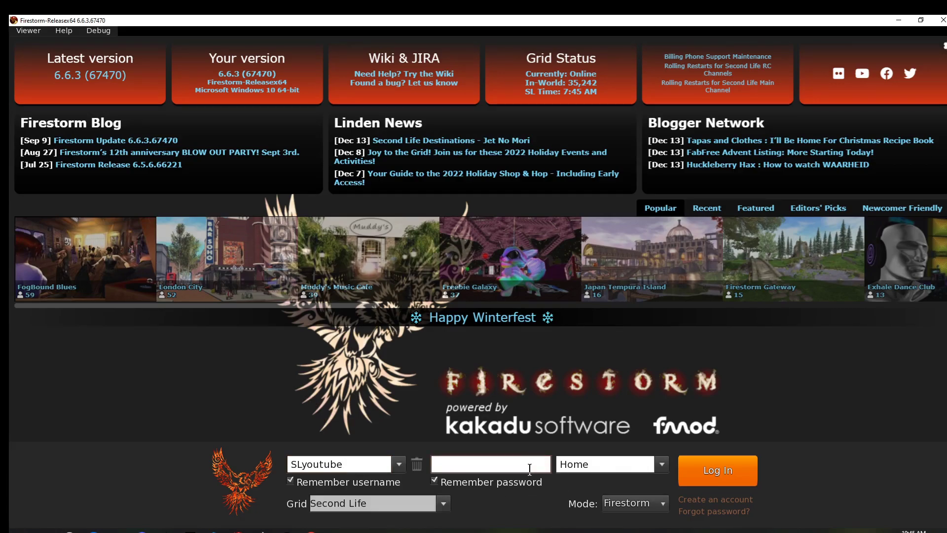
type("•")
type("•")
left_click(727, 475)
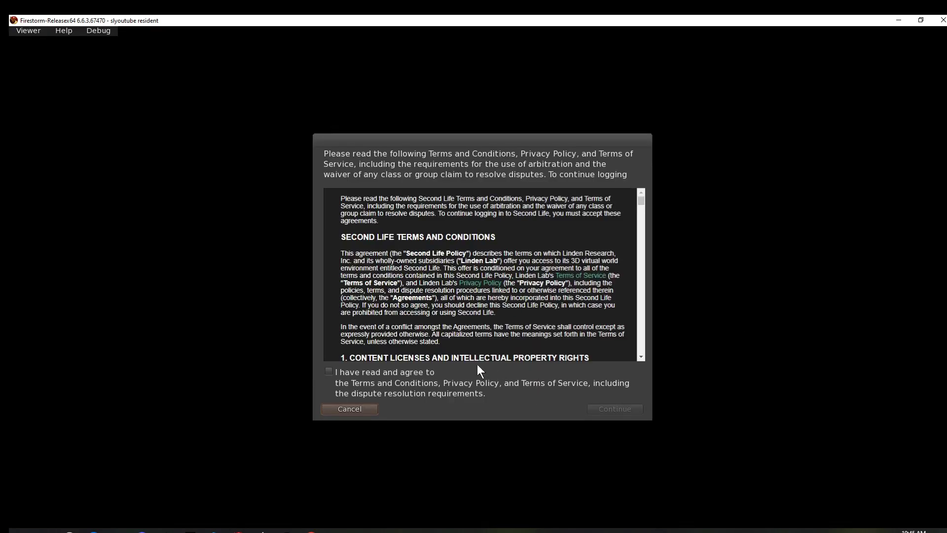
Accept the Terms and Conditions, then page through the Welcome Island Guidebook and close it.
left_click(328, 371)
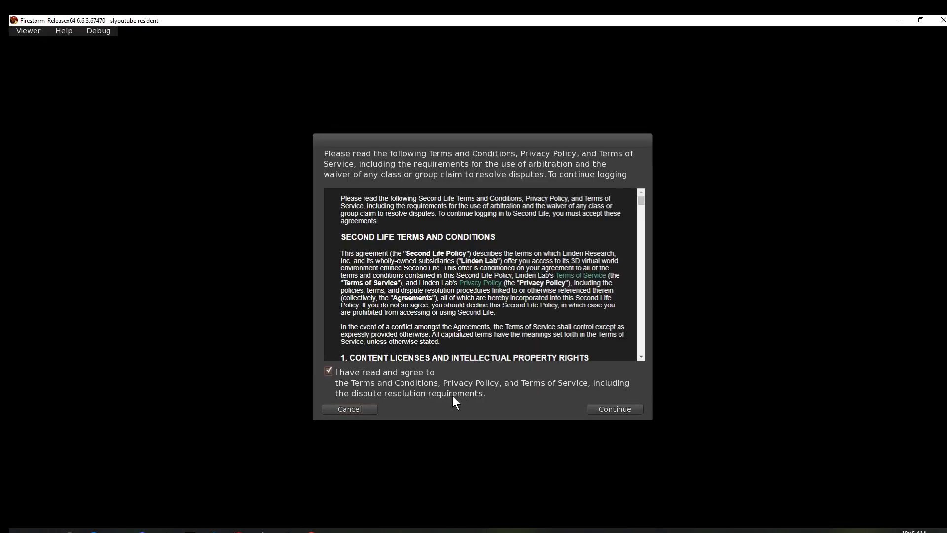
left_click(617, 408)
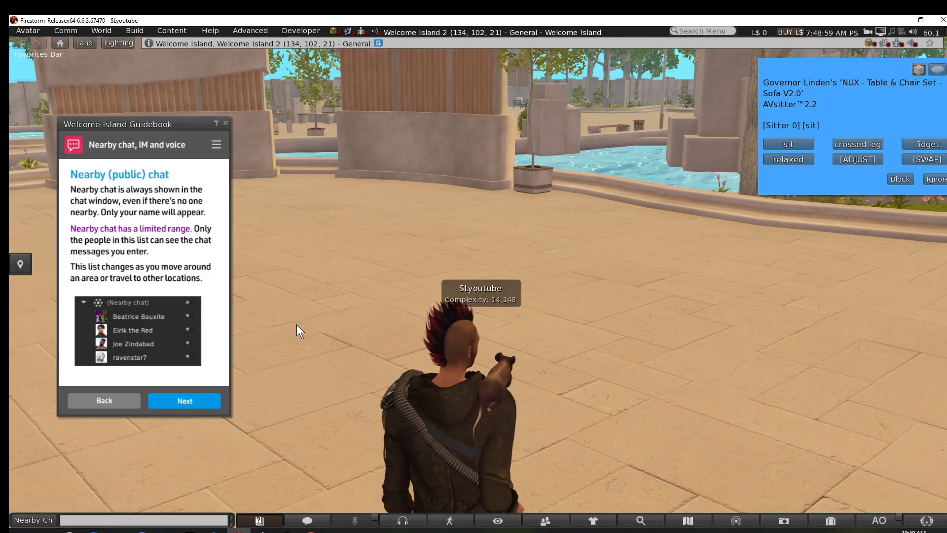
left_click(214, 405)
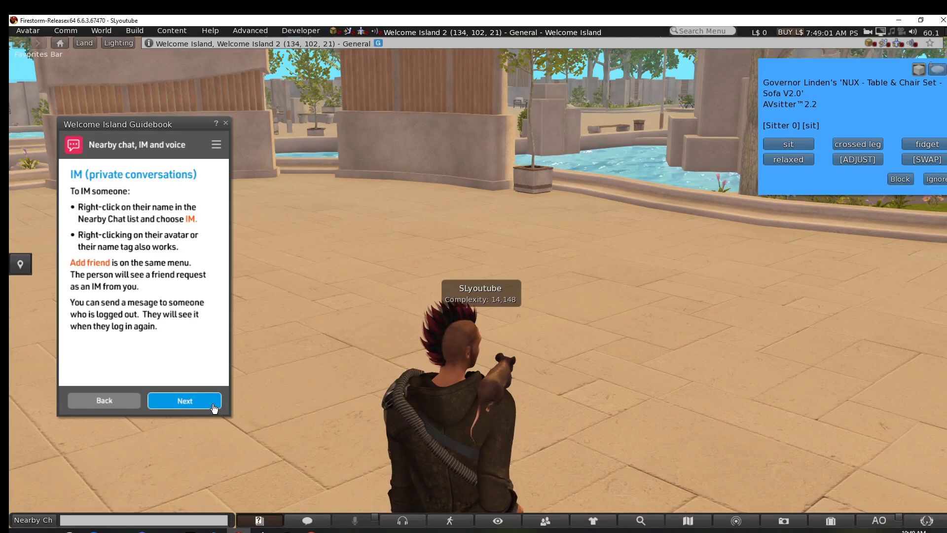
left_click(205, 405)
left_click(204, 405)
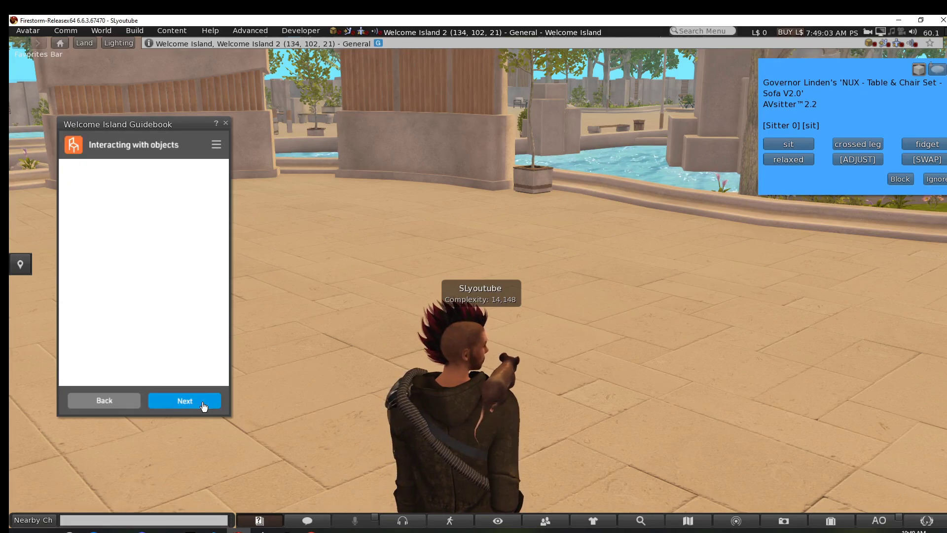
left_click(204, 405)
left_click(204, 405)
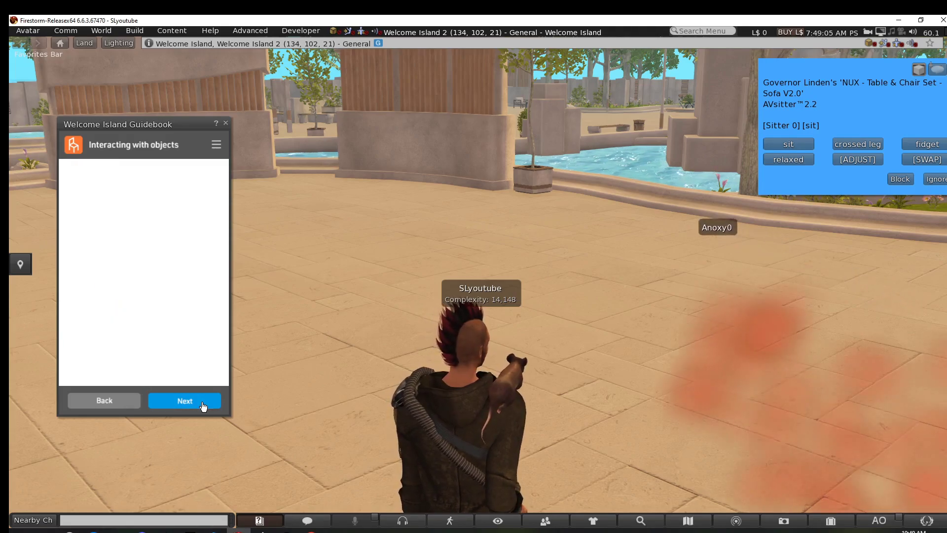
left_click(203, 406)
left_click(204, 405)
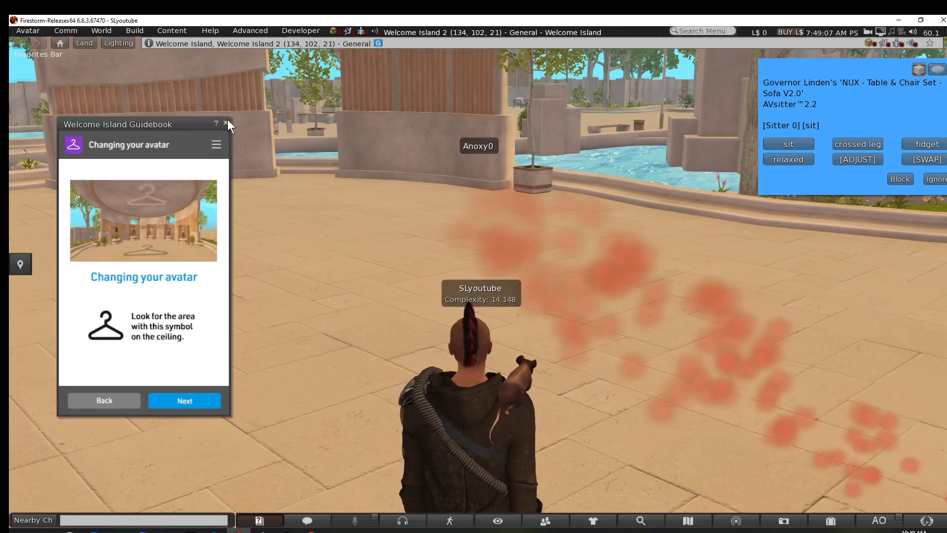
left_click(226, 123)
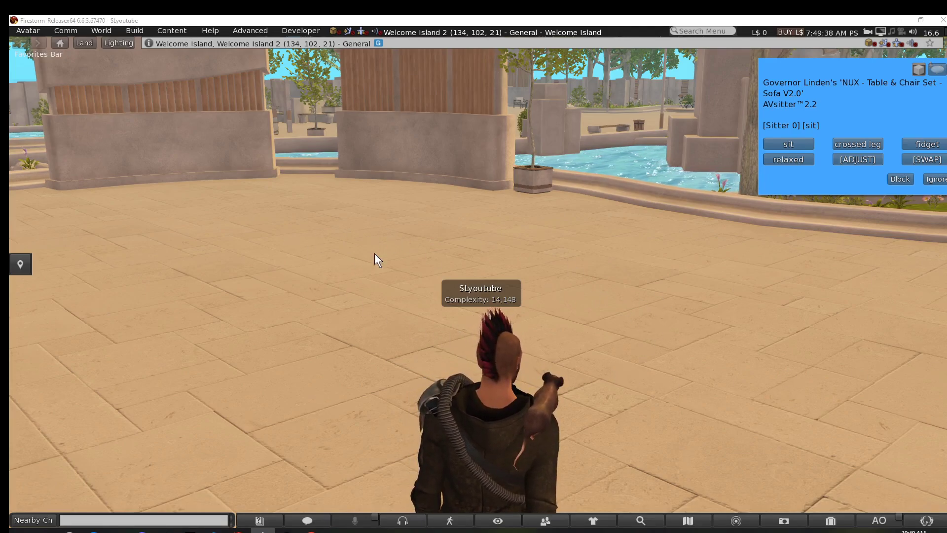
Search Places for 'blender' and teleport to the *GoodVibes* region.
left_click(641, 521)
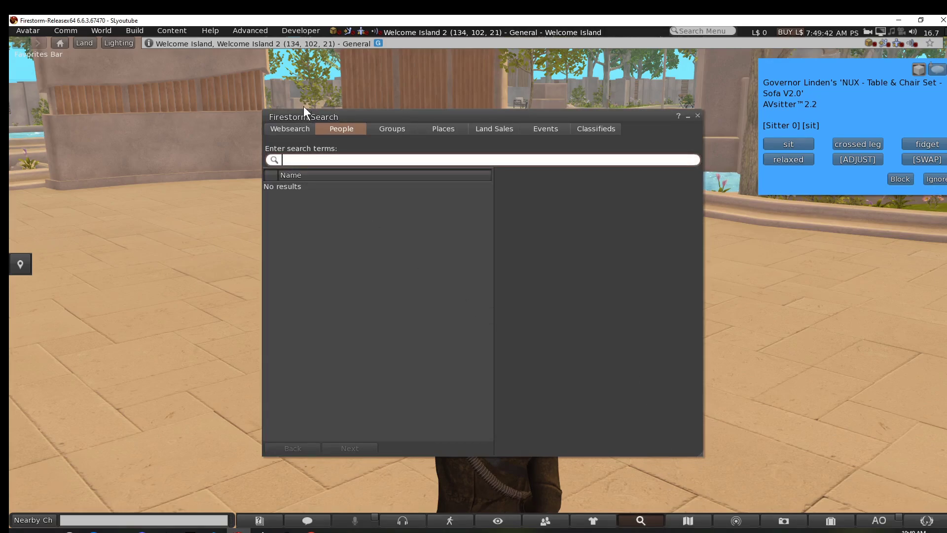
left_click(451, 131)
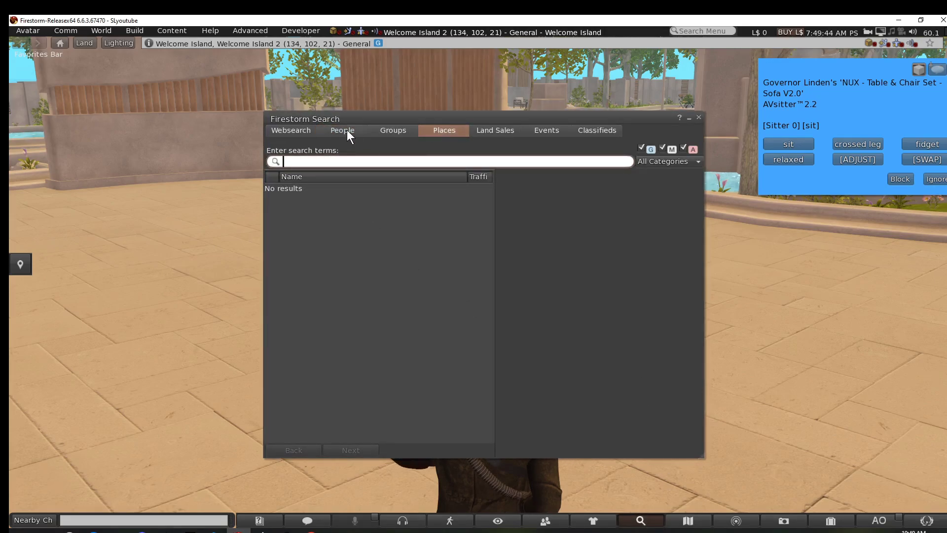
left_click(347, 130)
left_click(453, 131)
type("blen")
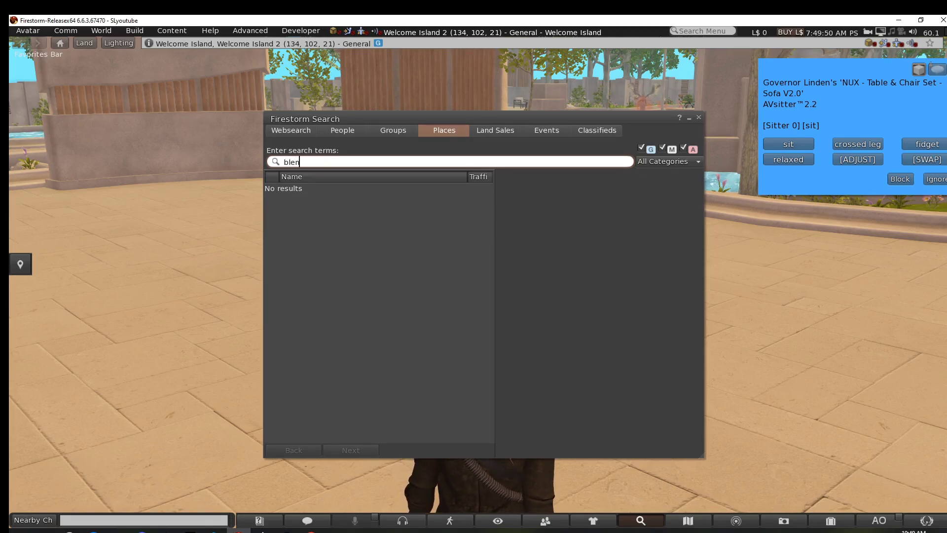
type("der")
key("Return")
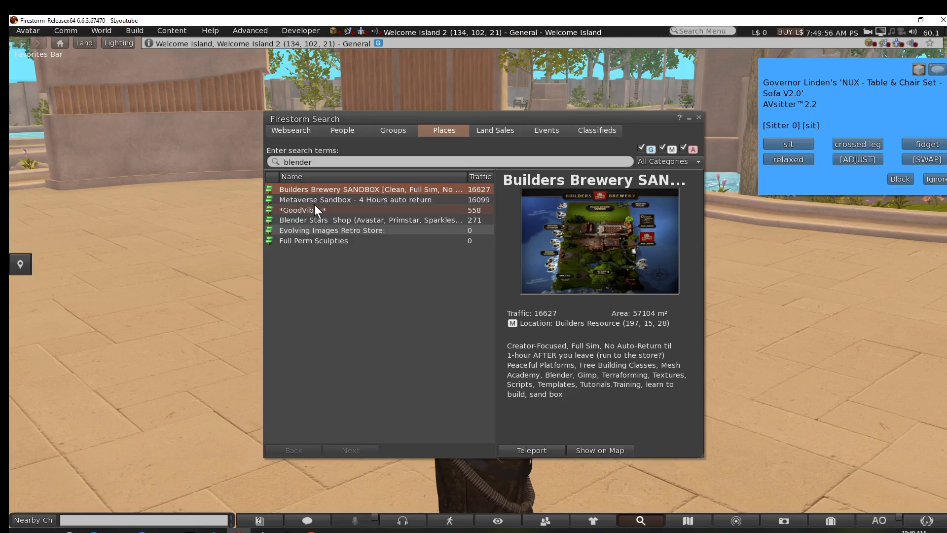
left_click(367, 209)
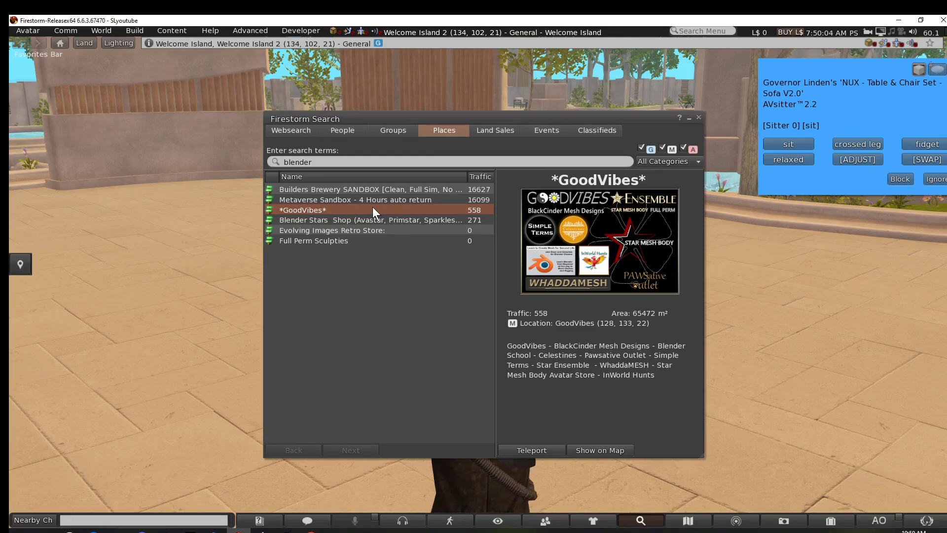
left_click(543, 451)
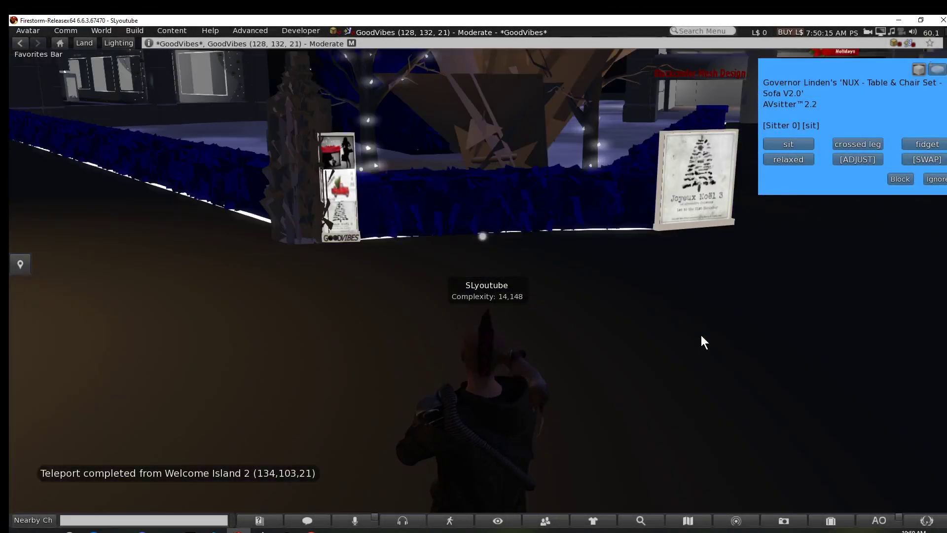
Walk to the REGION TELEPORT sign and use it to reach the Blender School classroom.
key("Left")
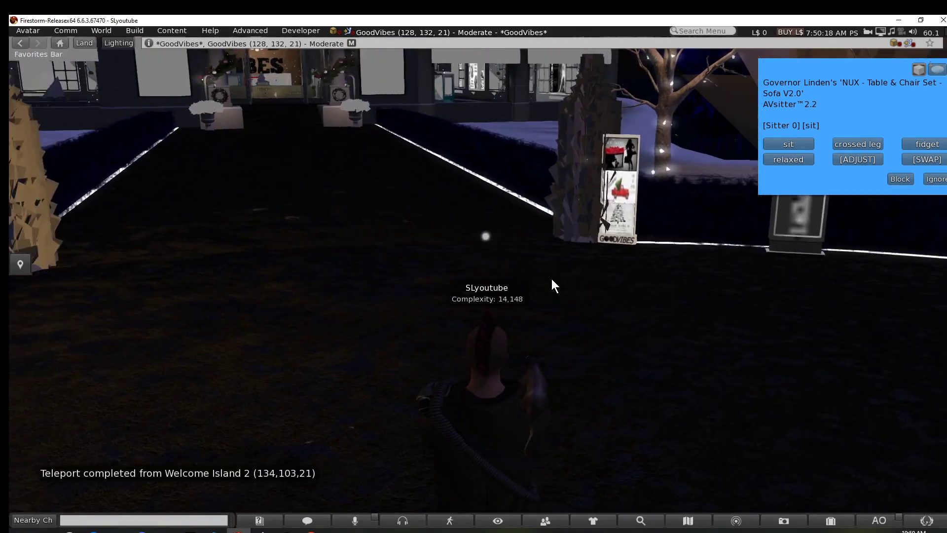
key("Left")
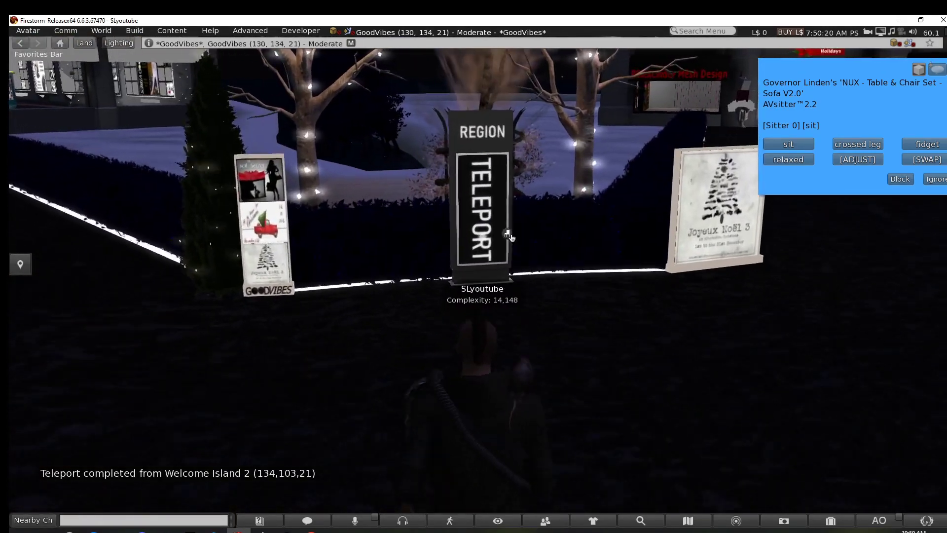
key("Up")
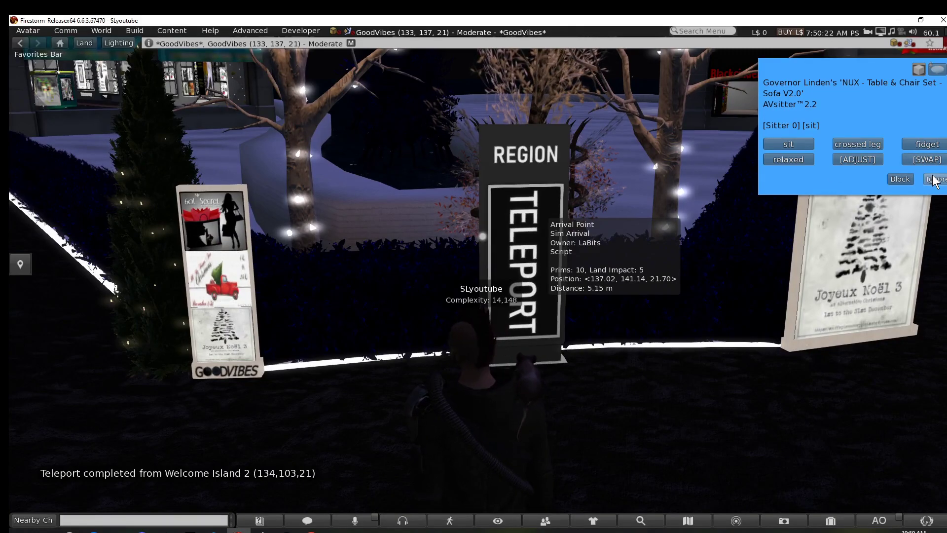
left_click(934, 180)
left_click(565, 221)
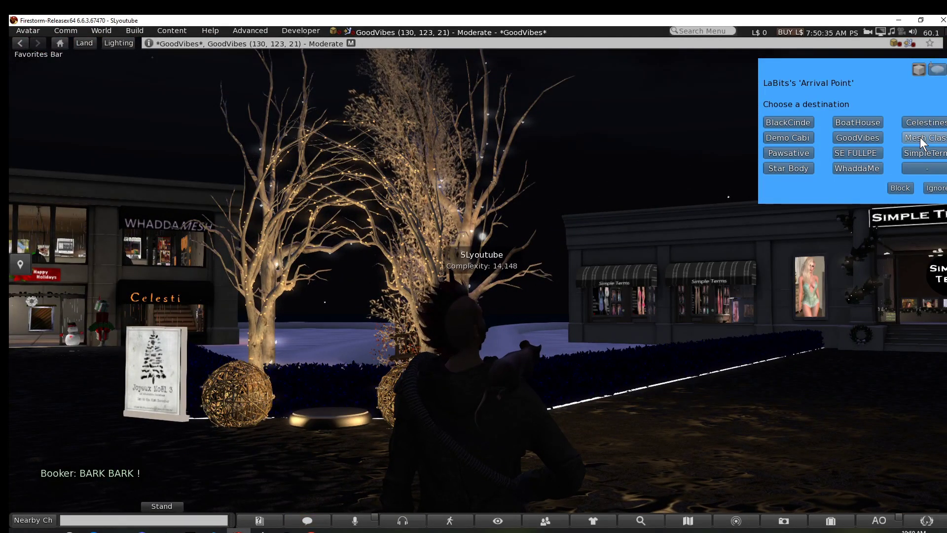
left_click(919, 137)
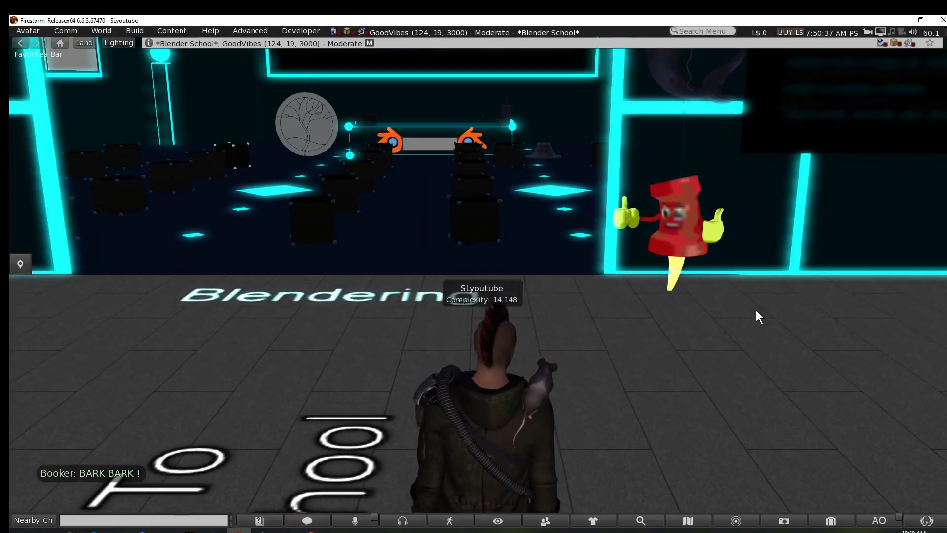
key("Up")
key("Left")
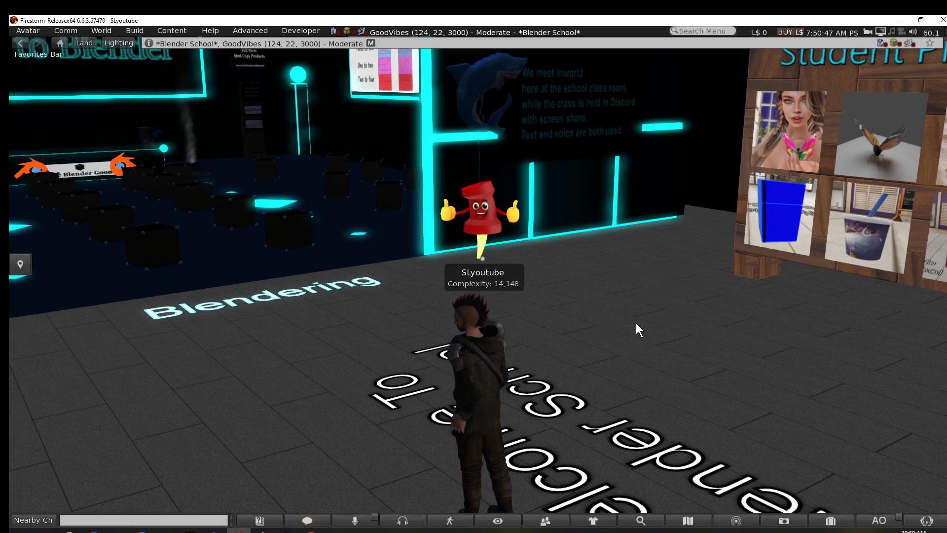
Search People for the Blender class host by name.
left_click(641, 520)
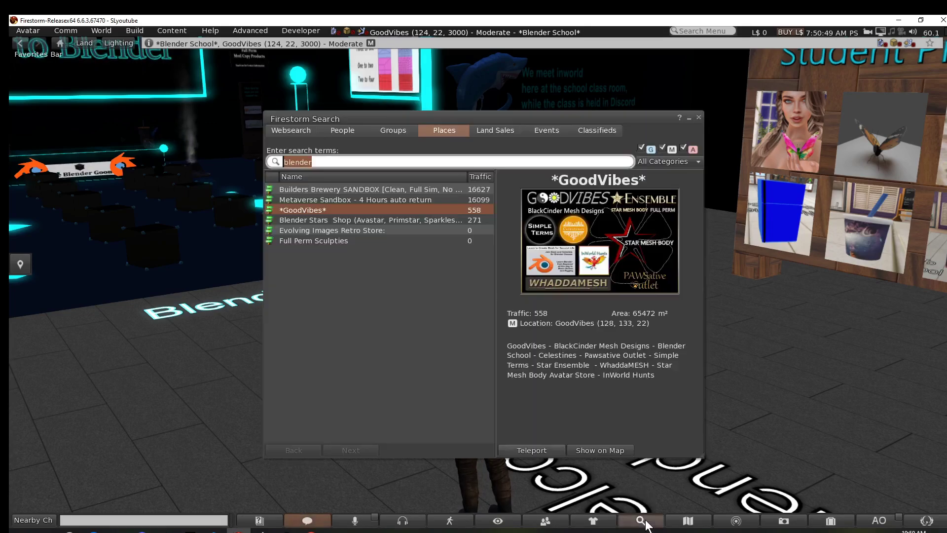
left_click(356, 131)
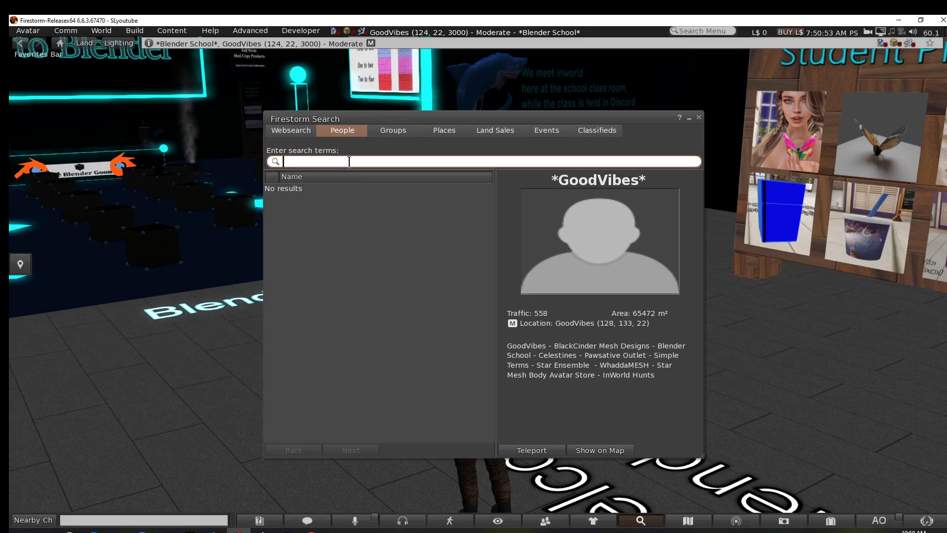
type("goonther ble")
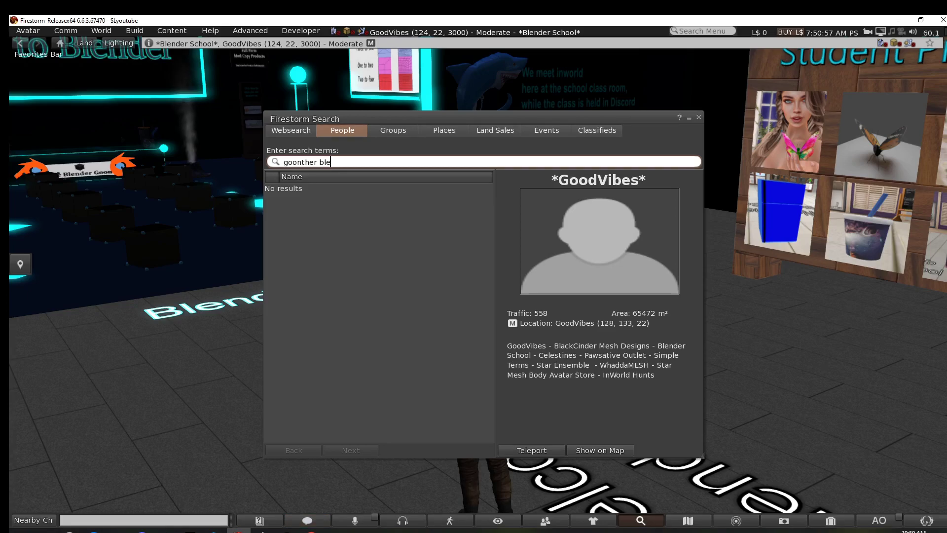
key("BackSpace")
type("ackc")
type("inder")
key("Return")
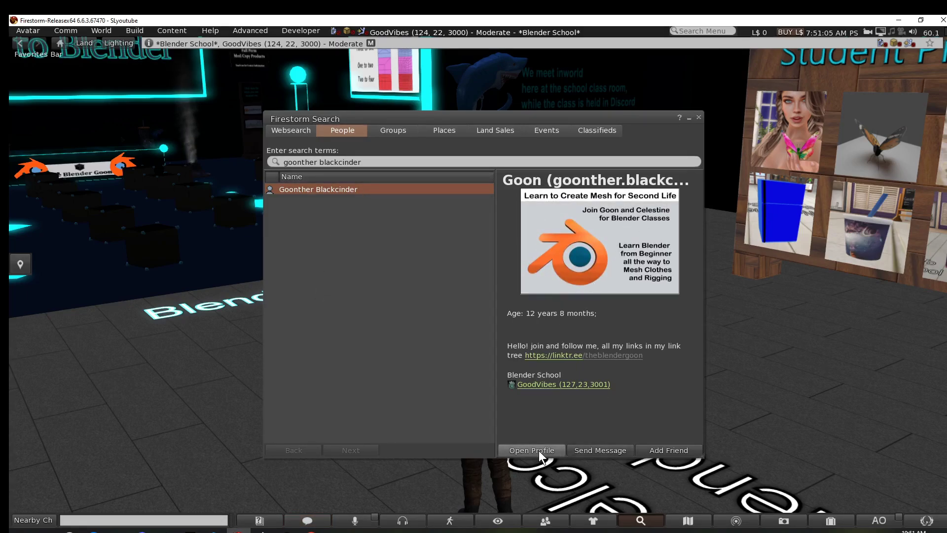
Send the host a 'hello' message and open their full profile.
left_click(594, 453)
type("hello goon")
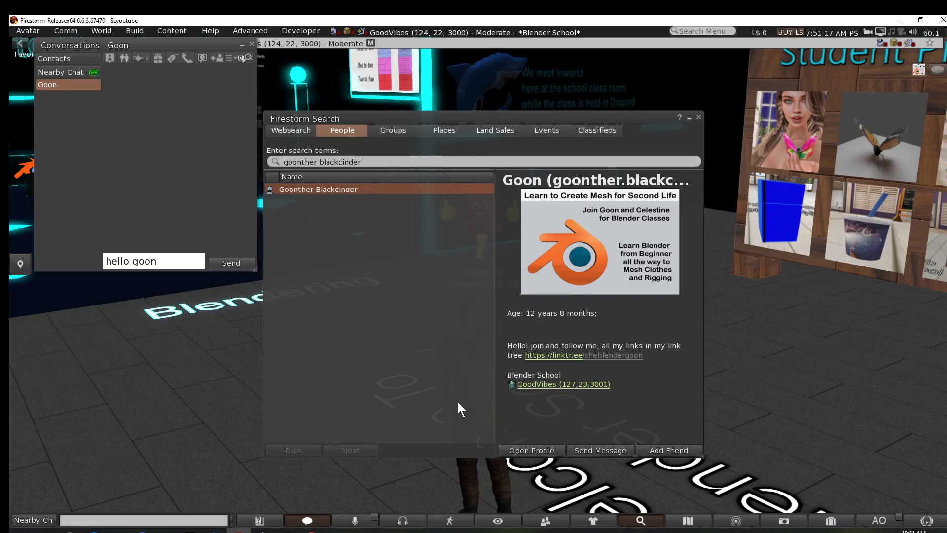
left_click(231, 261)
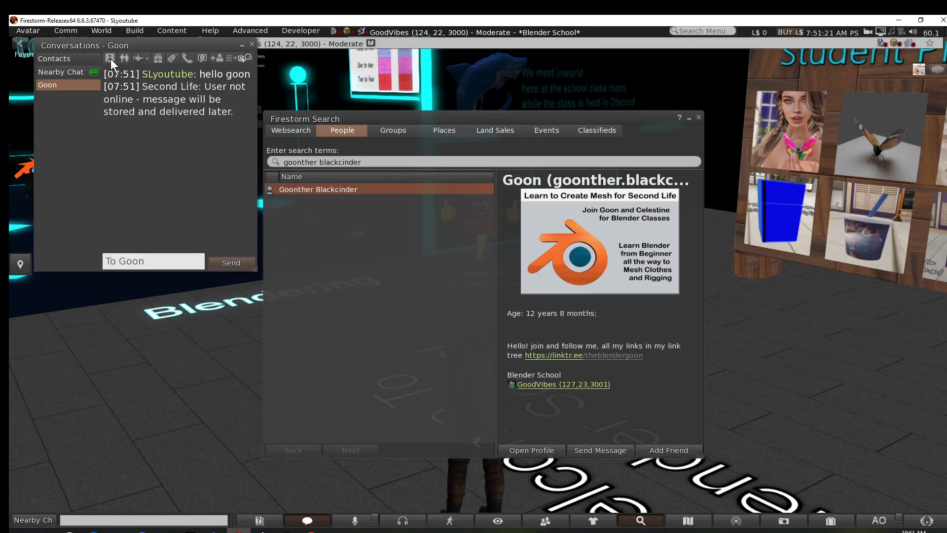
left_click(537, 450)
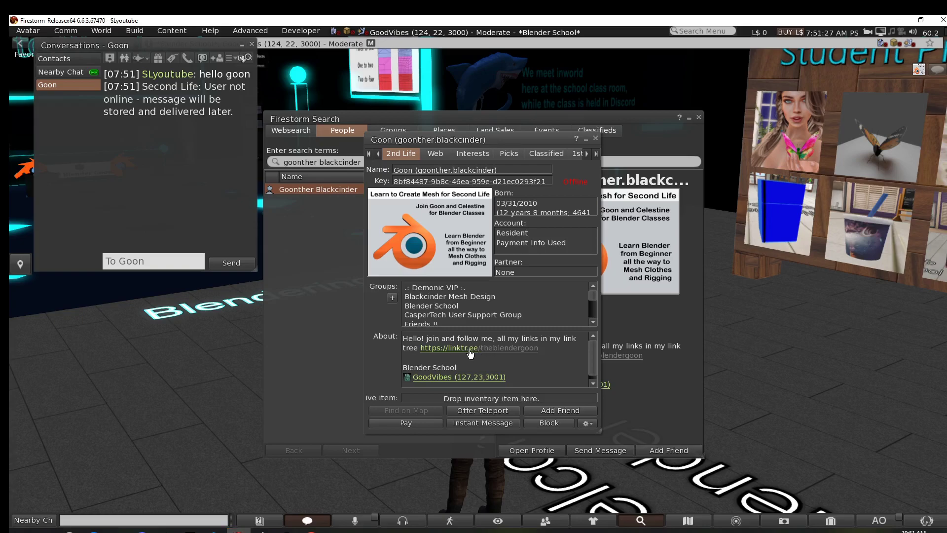
scroll(527, 351, "down", 1)
scroll(508, 378, "up", 1)
left_click(483, 349)
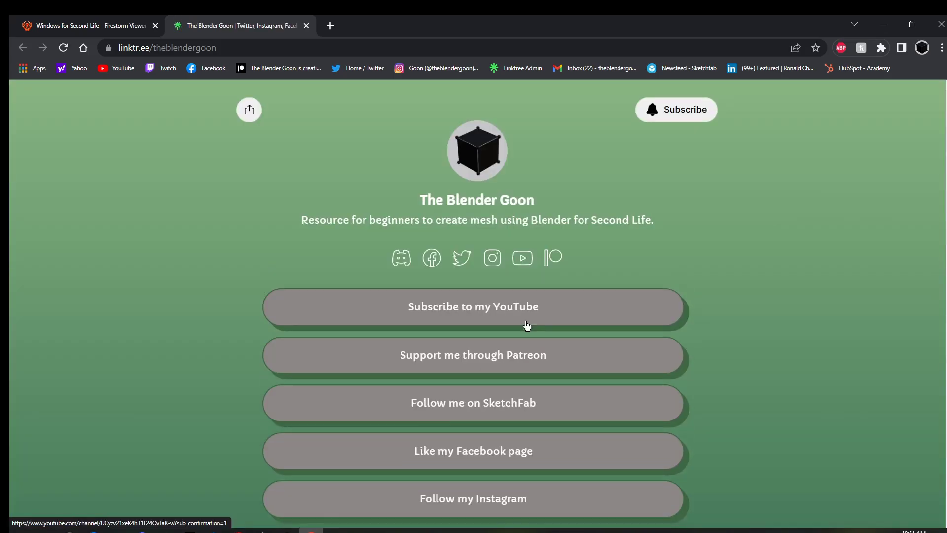
scroll(232, 284, "down", 3)
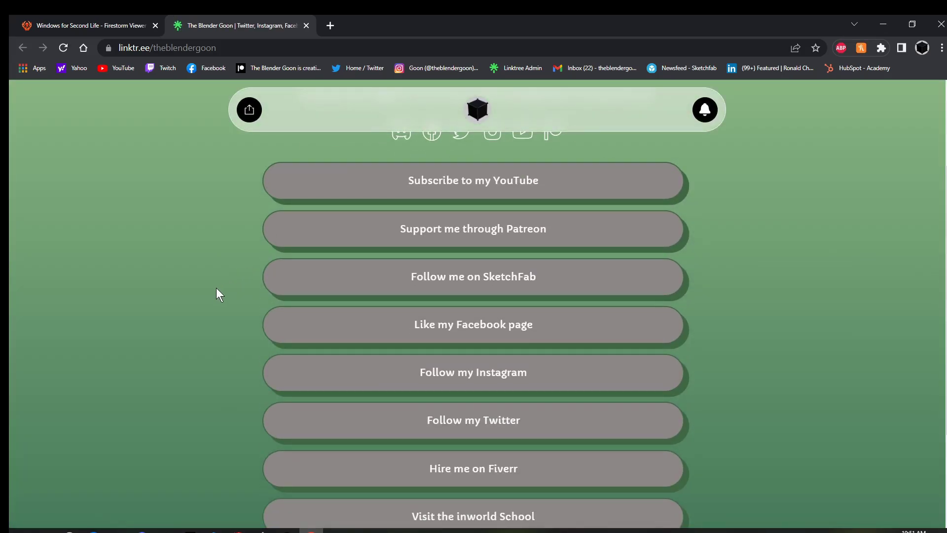
scroll(444, 317, "down", 3)
scroll(473, 368, "up", 5)
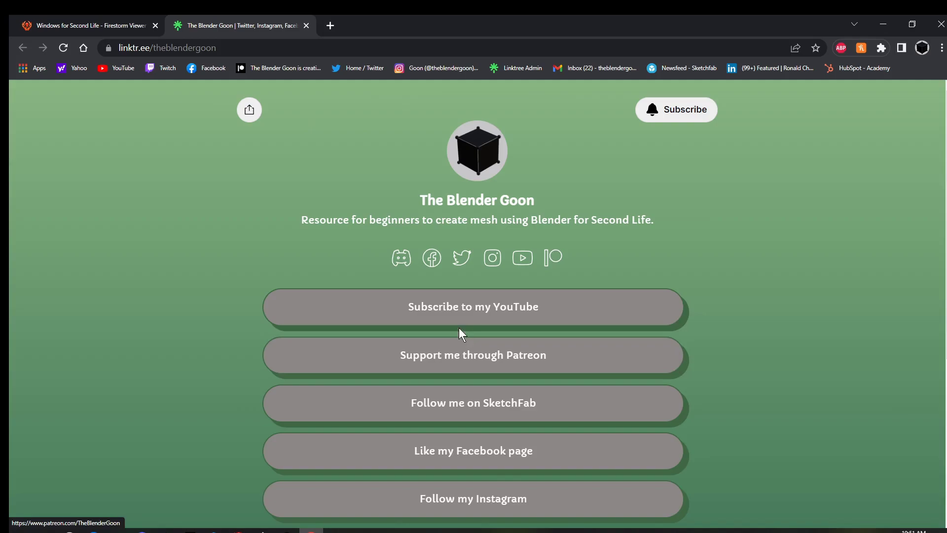
left_click(307, 25)
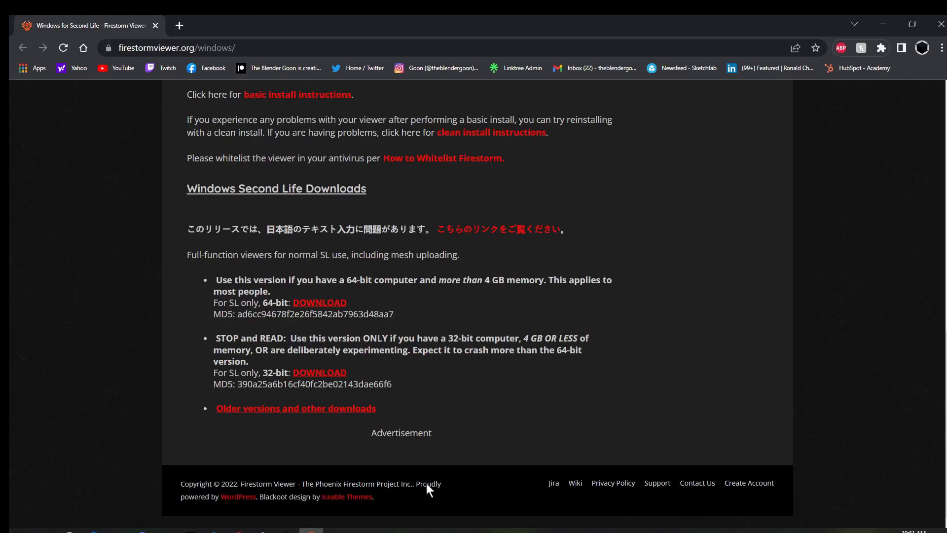
left_click(241, 531)
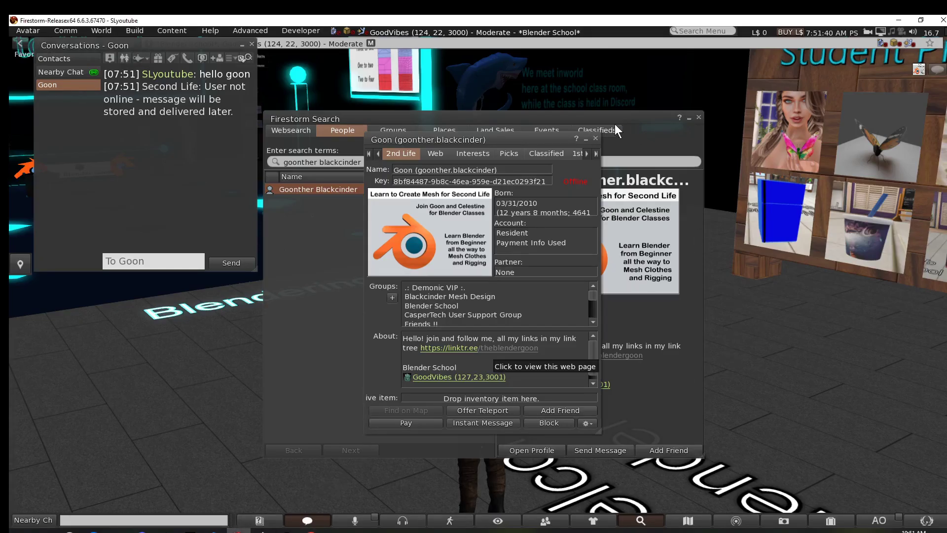
Close the host's profile, search and Conversations windows.
left_click(595, 139)
left_click(699, 117)
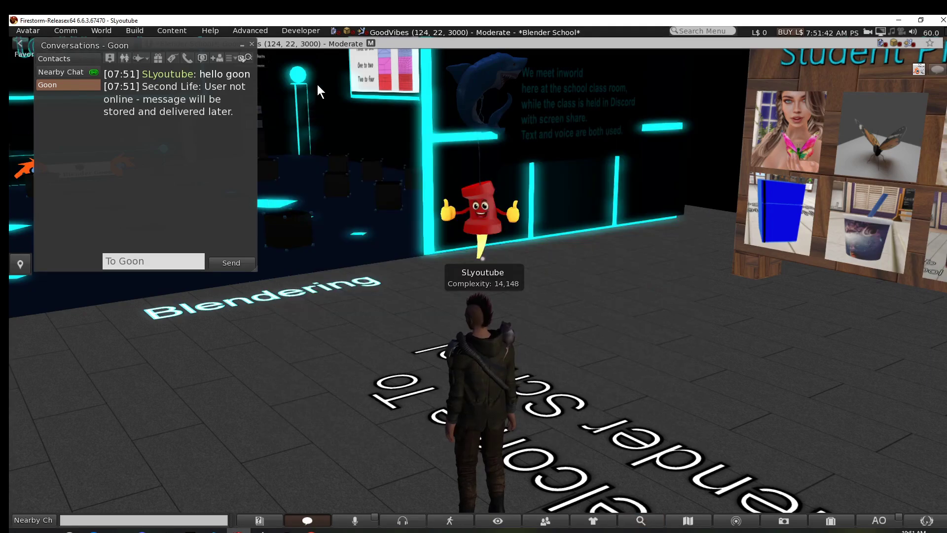
left_click(252, 44)
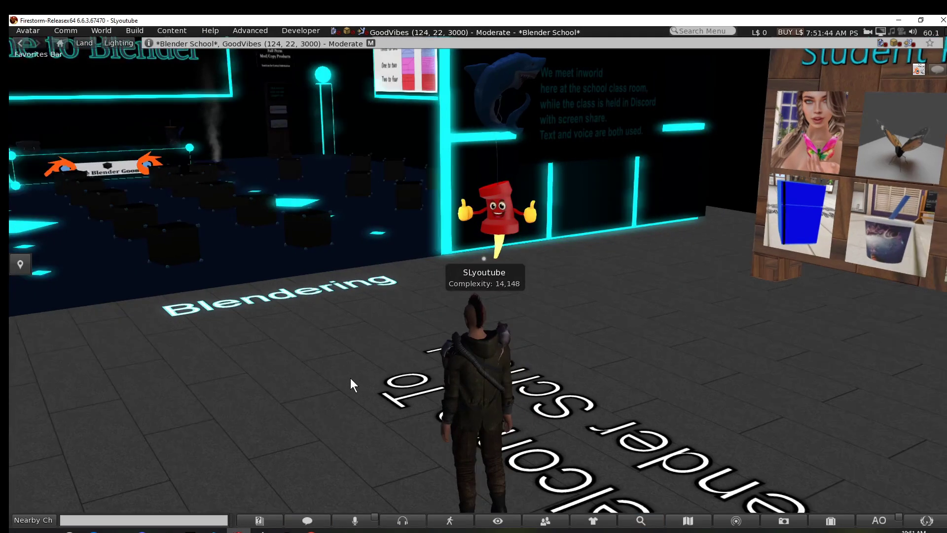
Turn the camera toward the snails by the blackboard and touch one to get its Discord link.
key("Left")
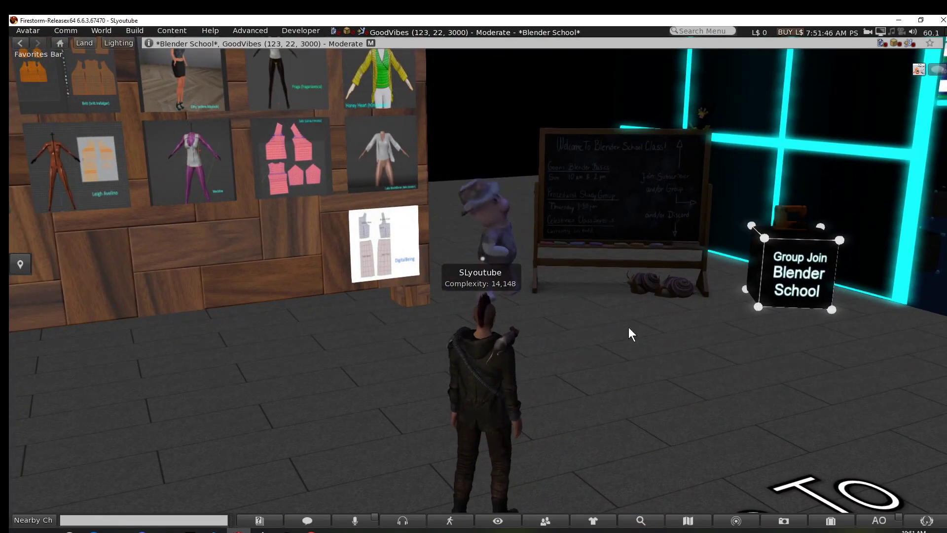
key("Right")
scroll(483, 292, "down", 3)
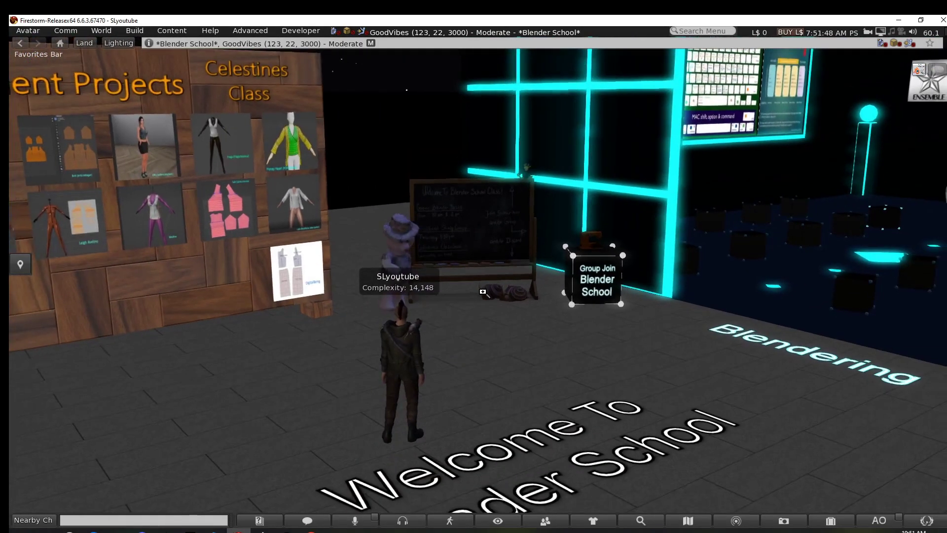
scroll(483, 292, "down", 5)
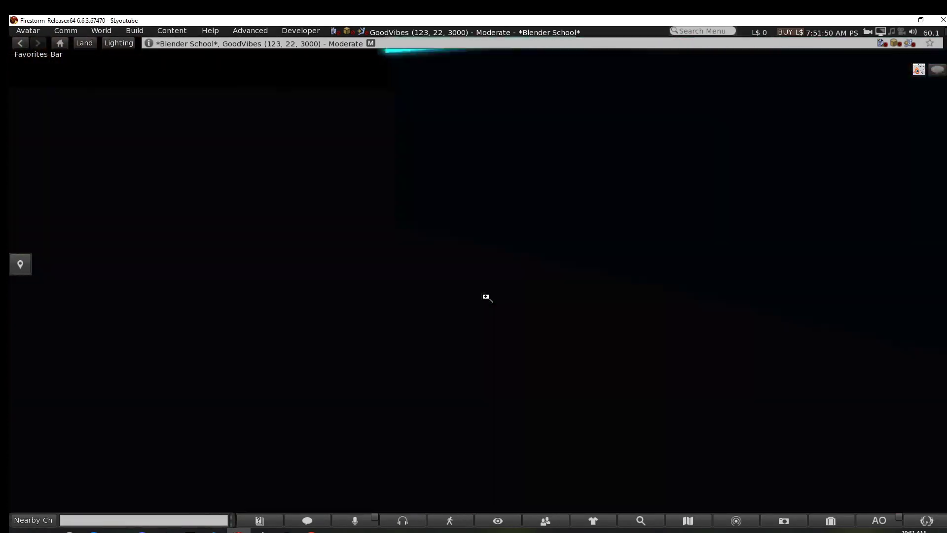
scroll(486, 297, "up", 5)
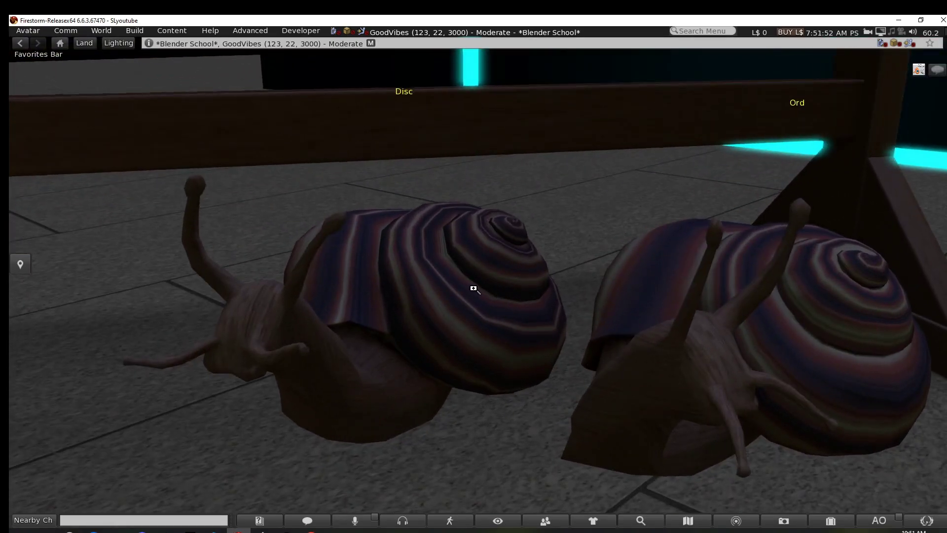
scroll(473, 288, "down", 2)
left_click(496, 275)
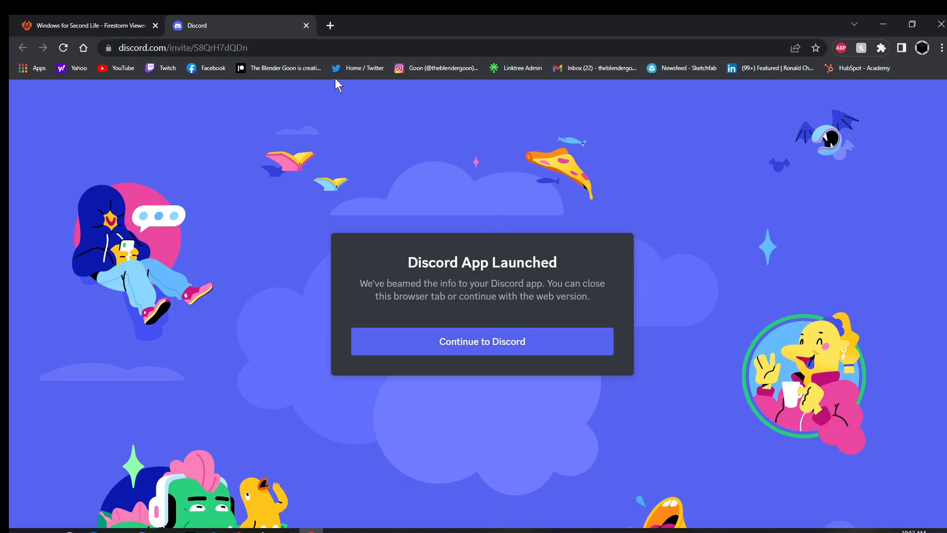
Close the Discord invite tab in the browser.
left_click(307, 25)
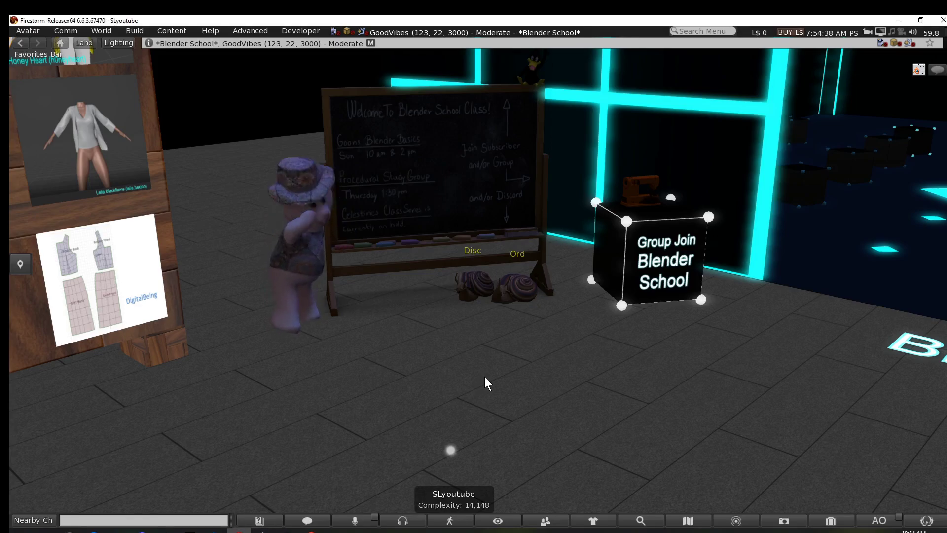
In Preferences, confirm 'Allow login to other grids' is enabled under Advanced and save with OK.
key("ctrl+p")
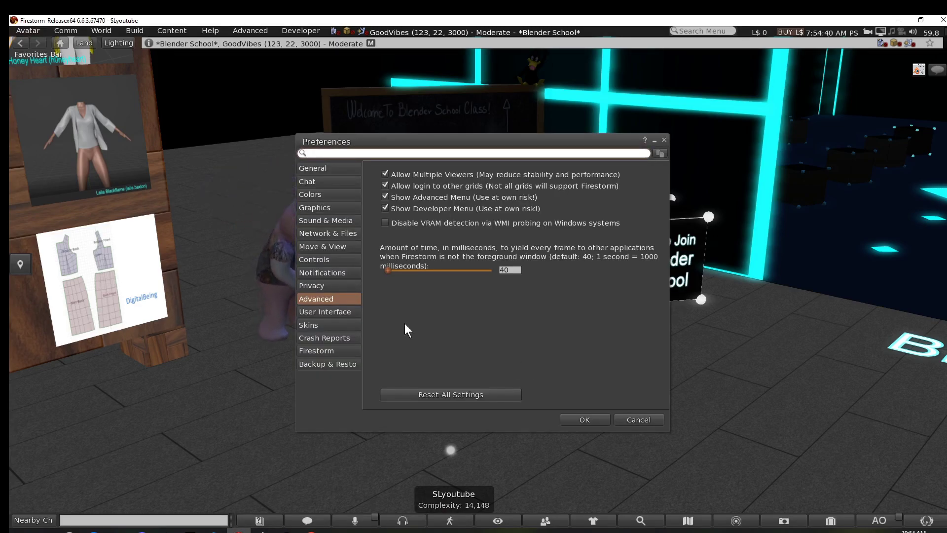
left_click(332, 167)
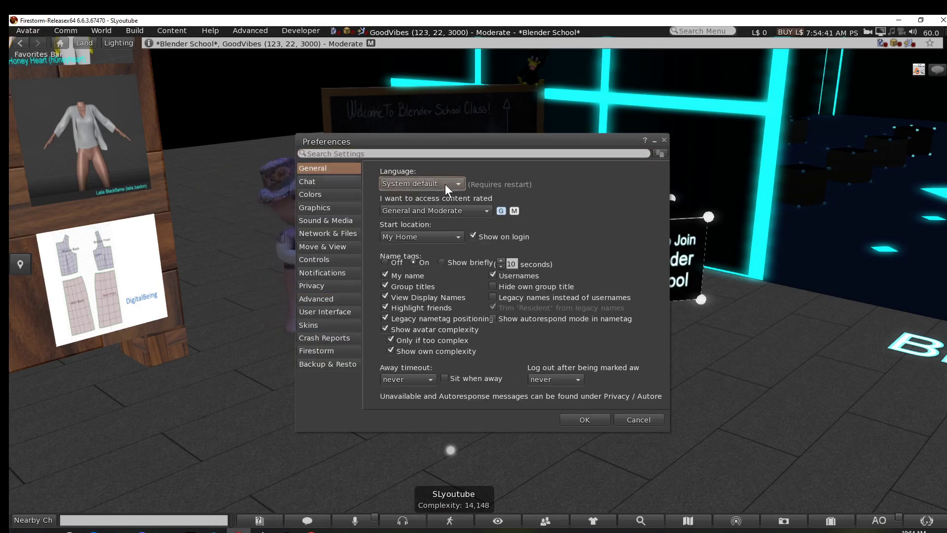
left_click(334, 297)
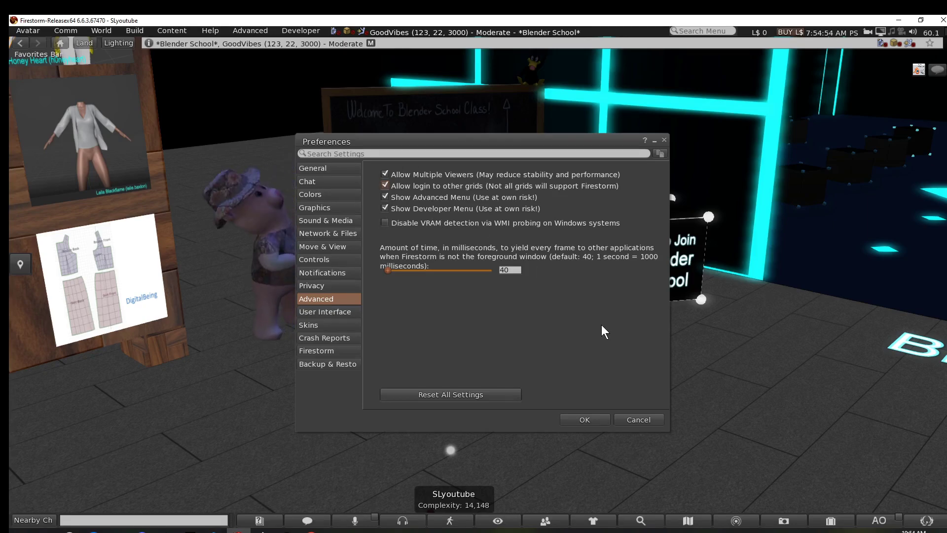
left_click(579, 419)
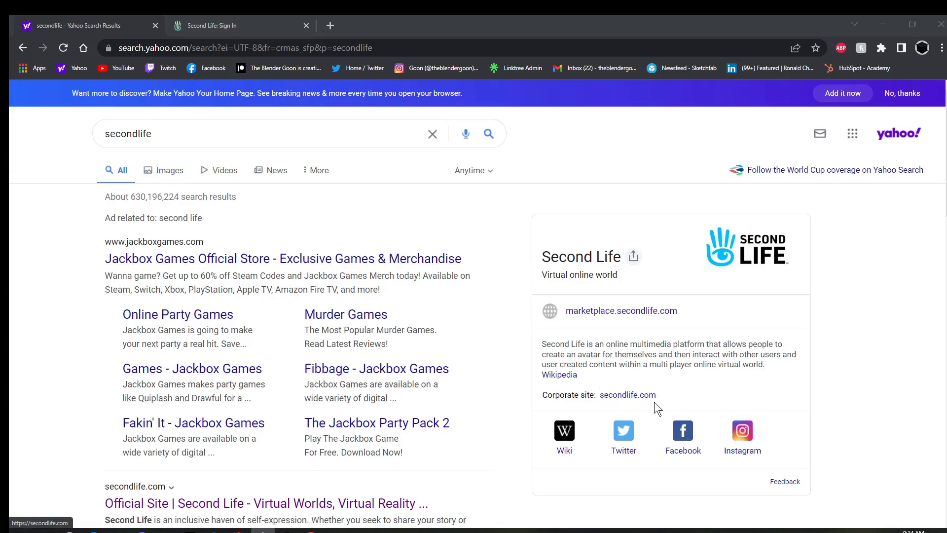
Switch to the Second Life Sign In tab and log in to the account.
left_click(237, 34)
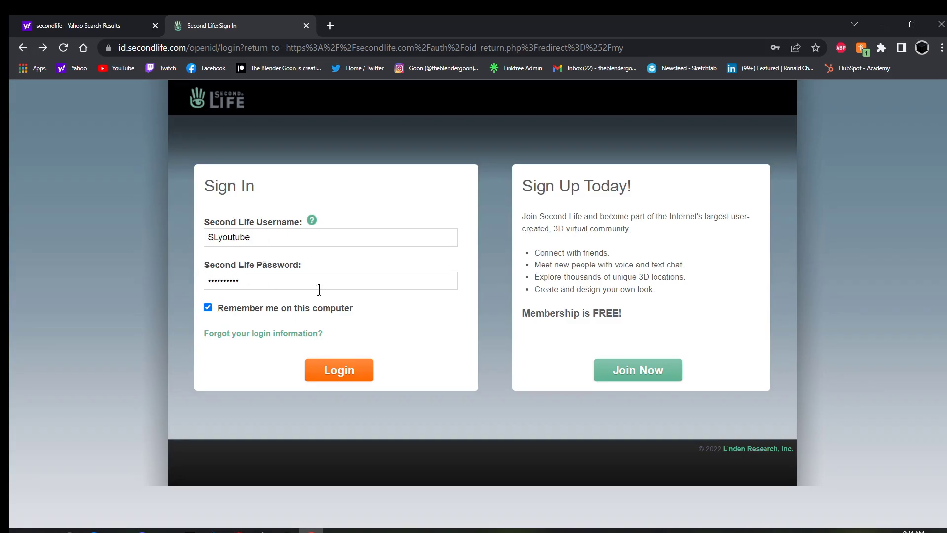
left_click(341, 370)
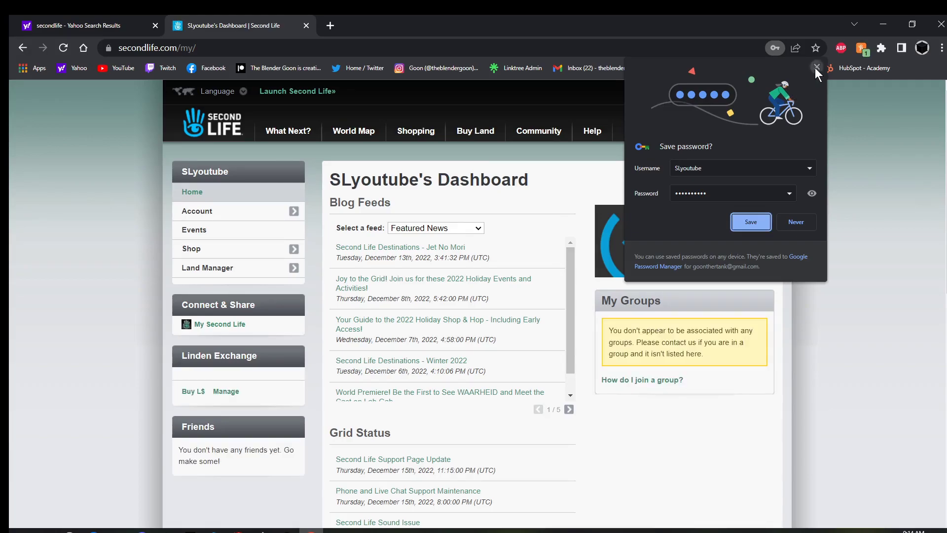
Dismiss the save-password offer, view Mesh Upload Status and My Payment Info, then return to Firestorm.
left_click(816, 66)
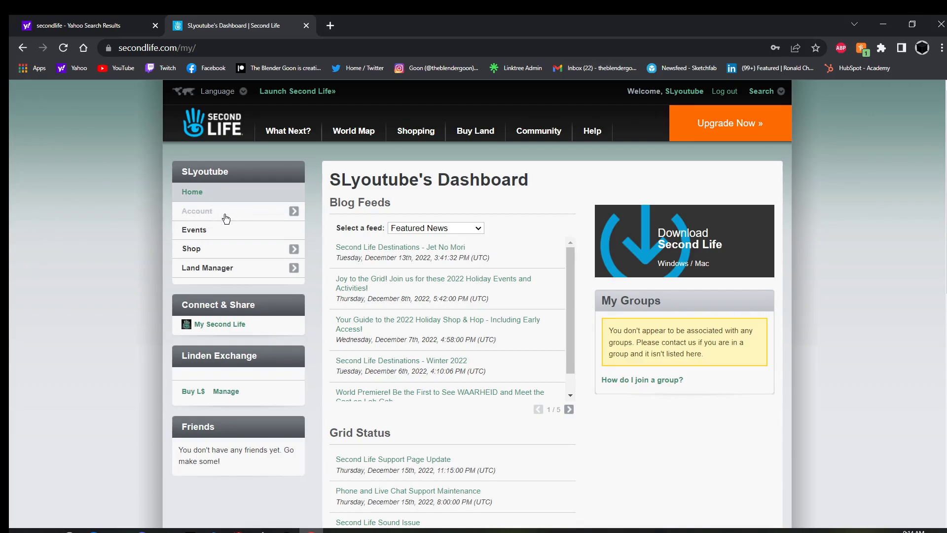
mouse_move(212, 216)
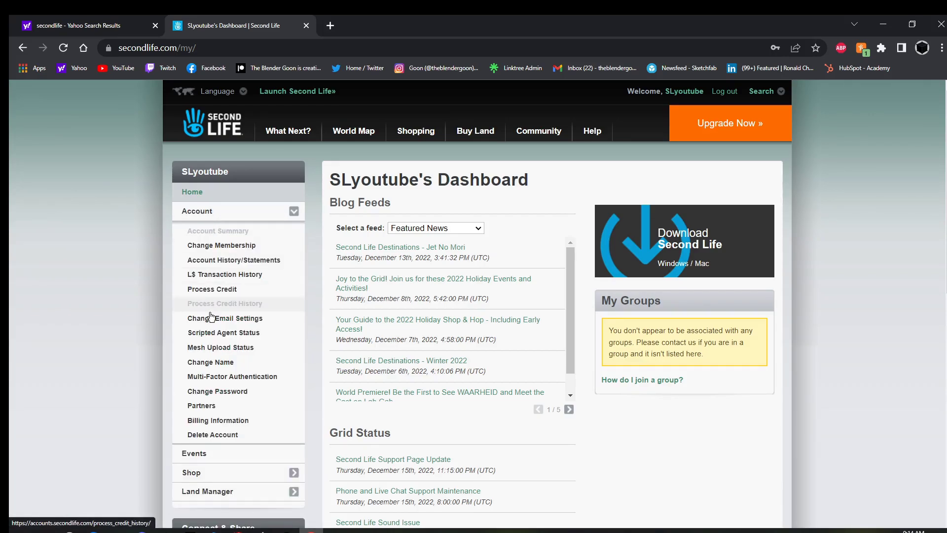
left_click(213, 347)
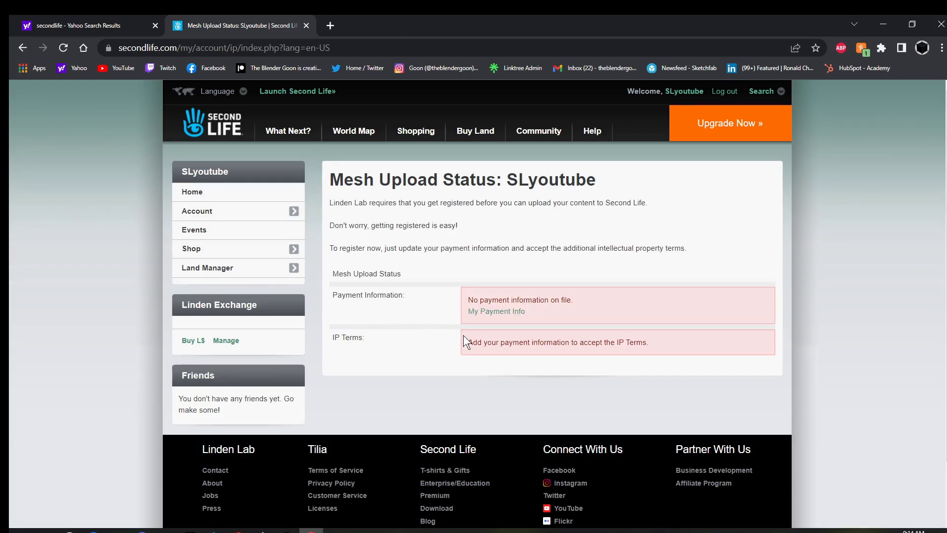
left_click(499, 312)
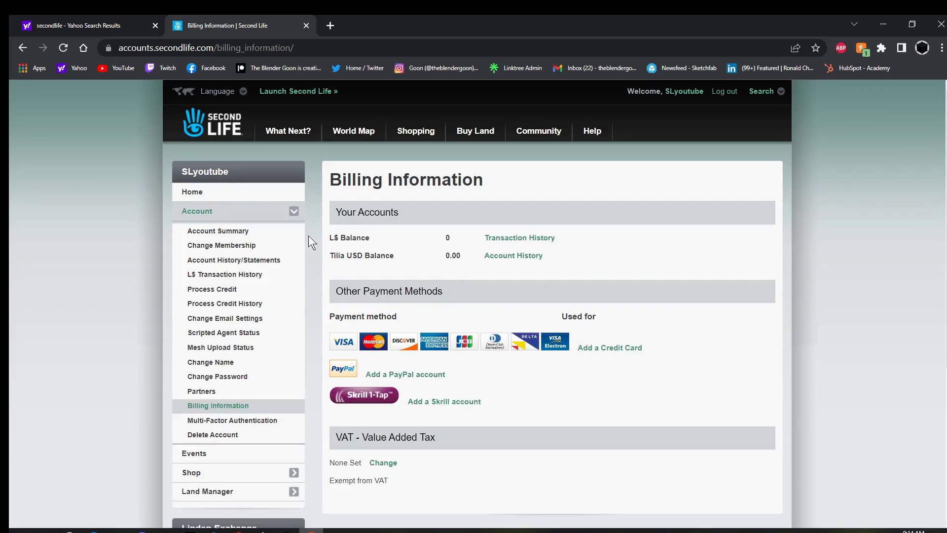
left_click(22, 45)
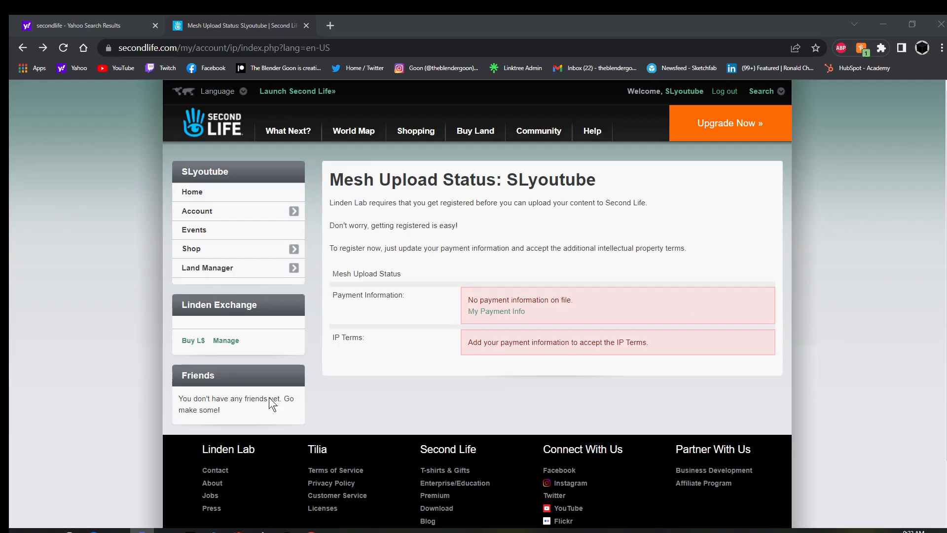
left_click(239, 531)
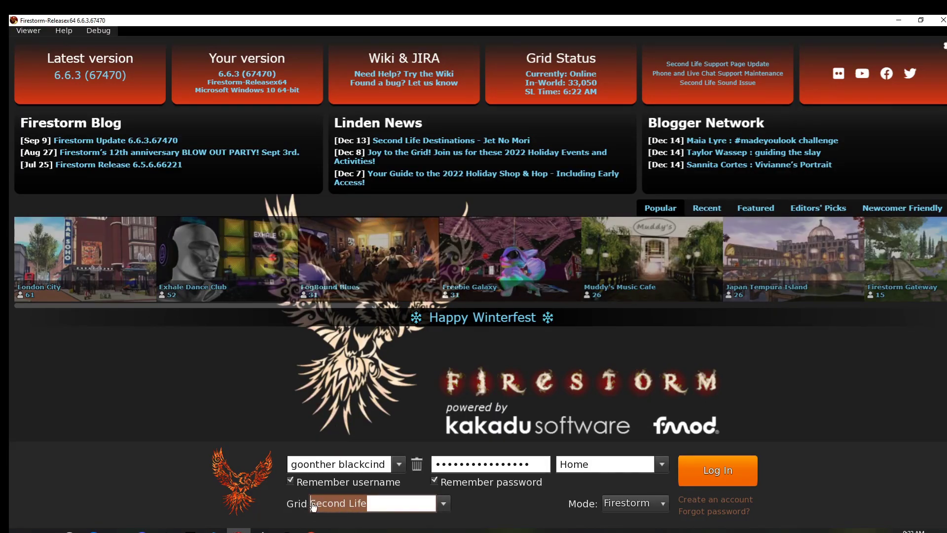
left_click(443, 502)
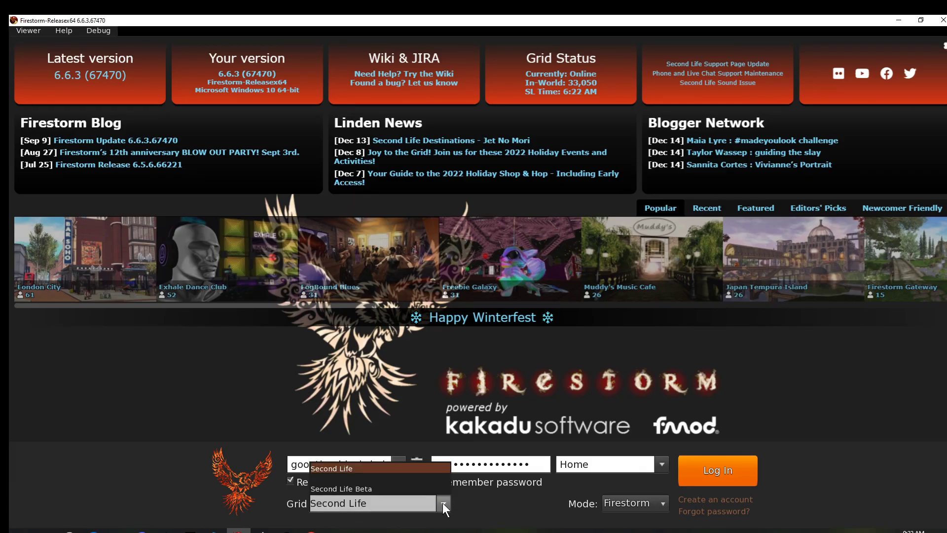
left_click(371, 488)
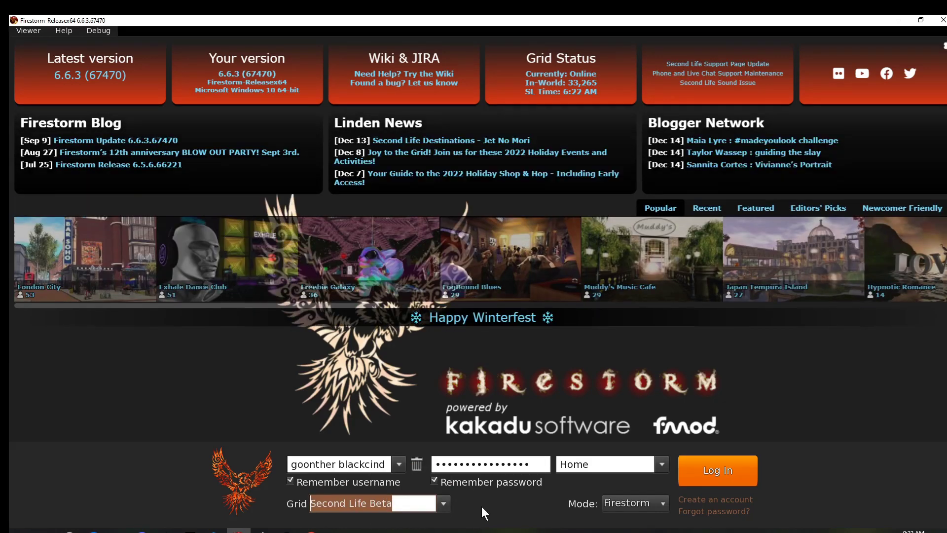
left_click(443, 502)
left_click(416, 493)
From the Second Life account page, go through Help > Support to Submit a Support Ticket.
left_click(311, 530)
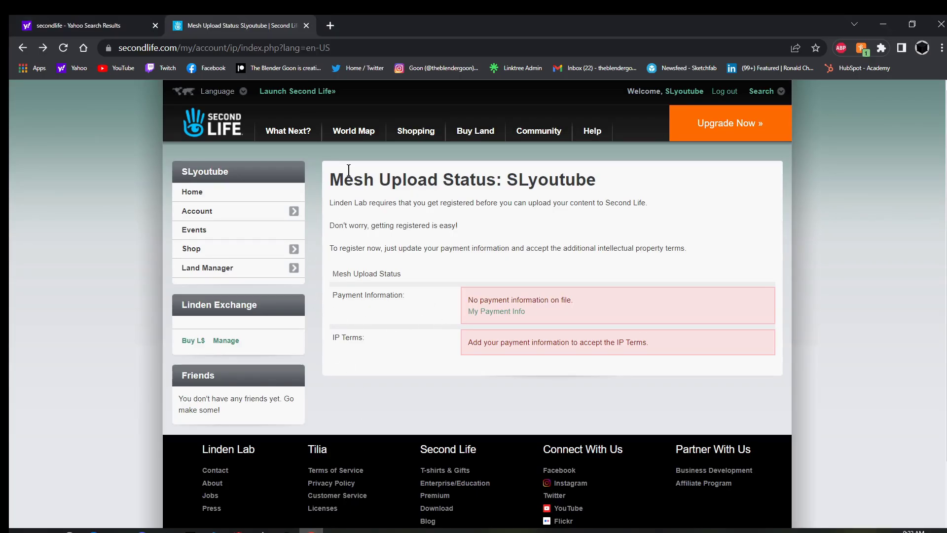
left_click(212, 213)
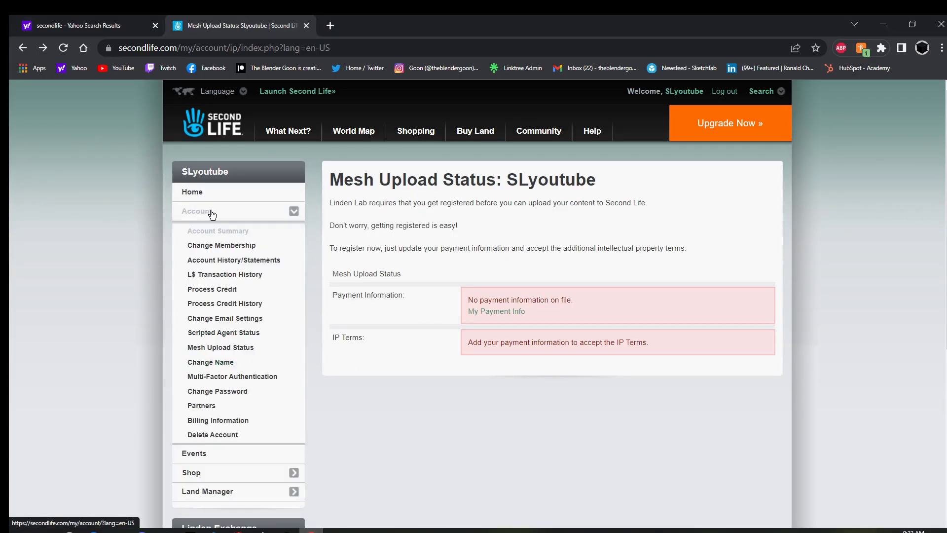
left_click(212, 213)
mouse_move(595, 134)
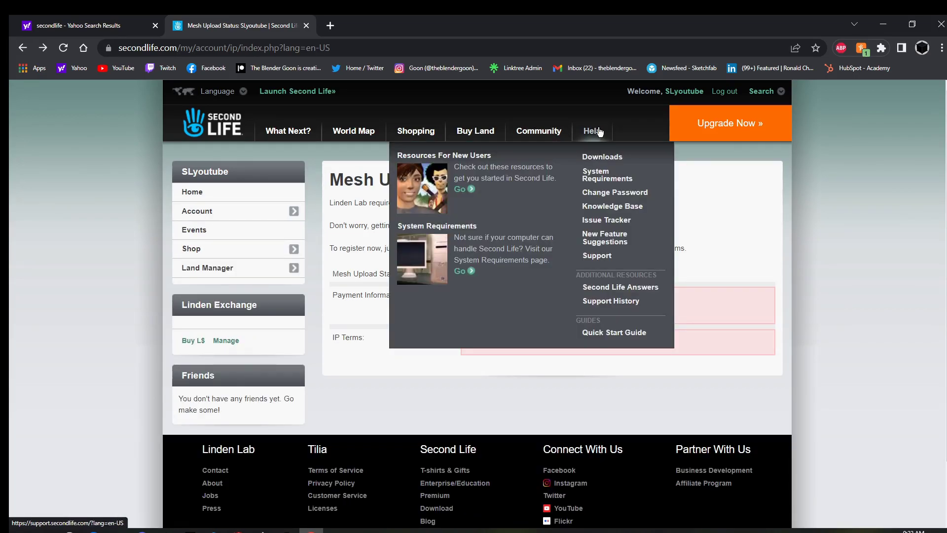
left_click(596, 256)
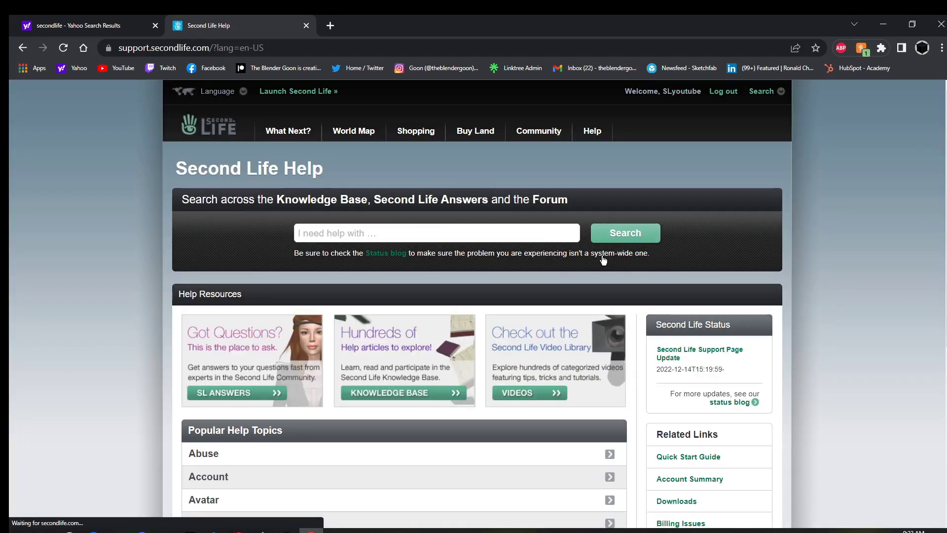
scroll(94, 308, "down", 3)
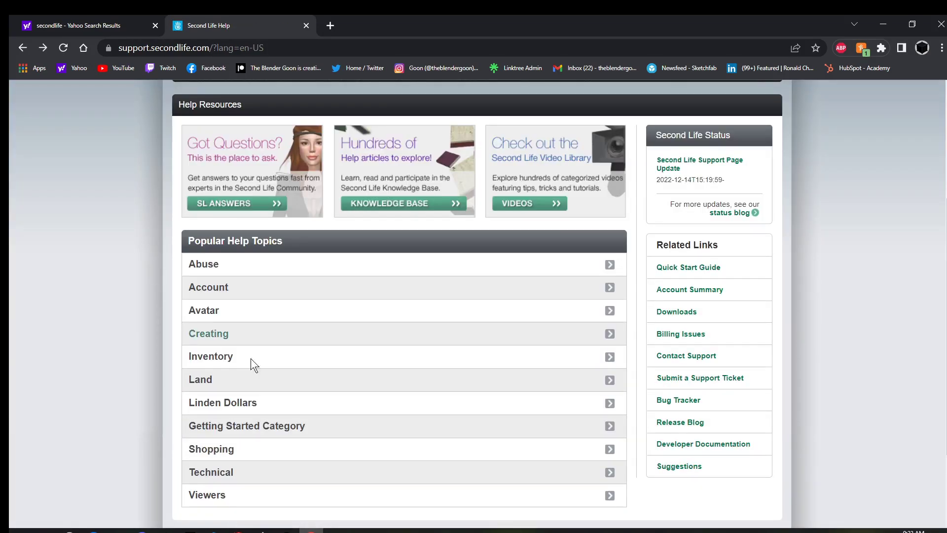
left_click(709, 381)
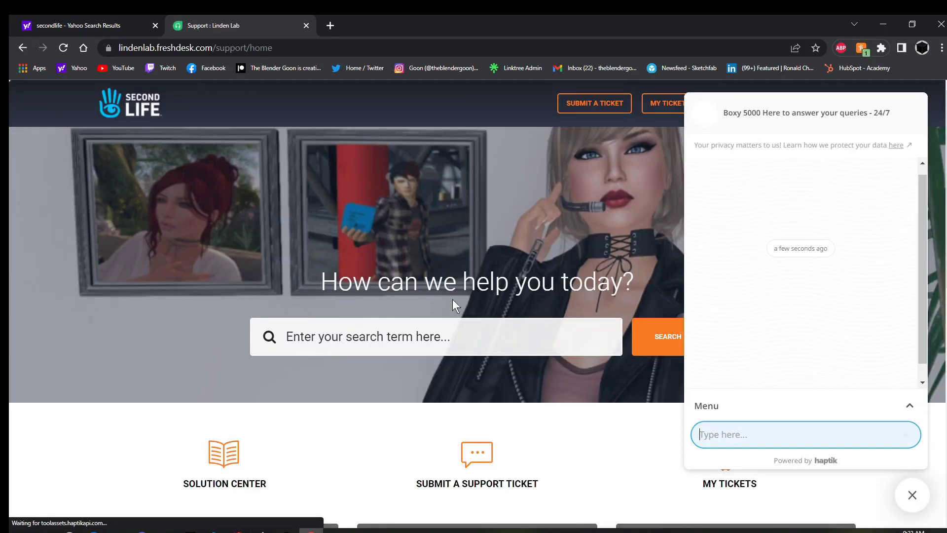
Start a new ticket with issue type Account Issue > Viewer Login Issues.
left_click(598, 109)
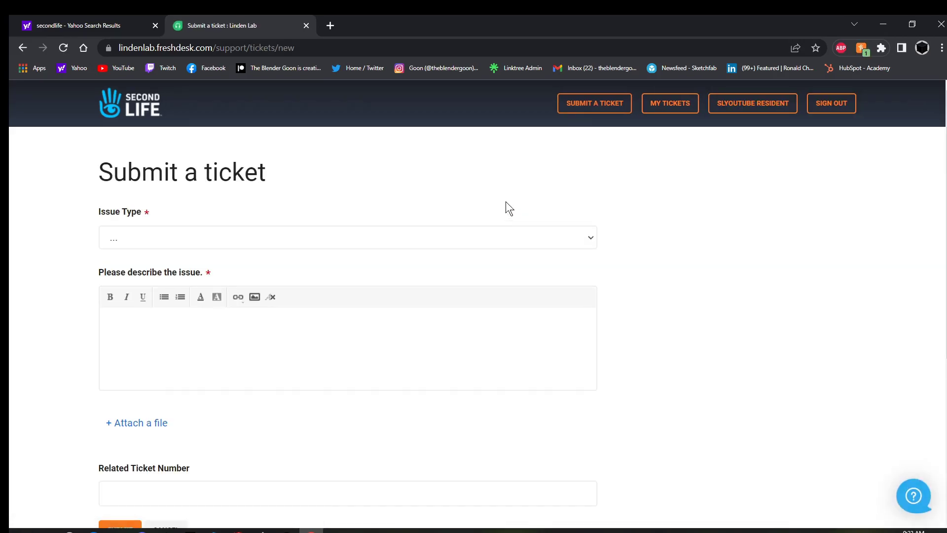
left_click(200, 240)
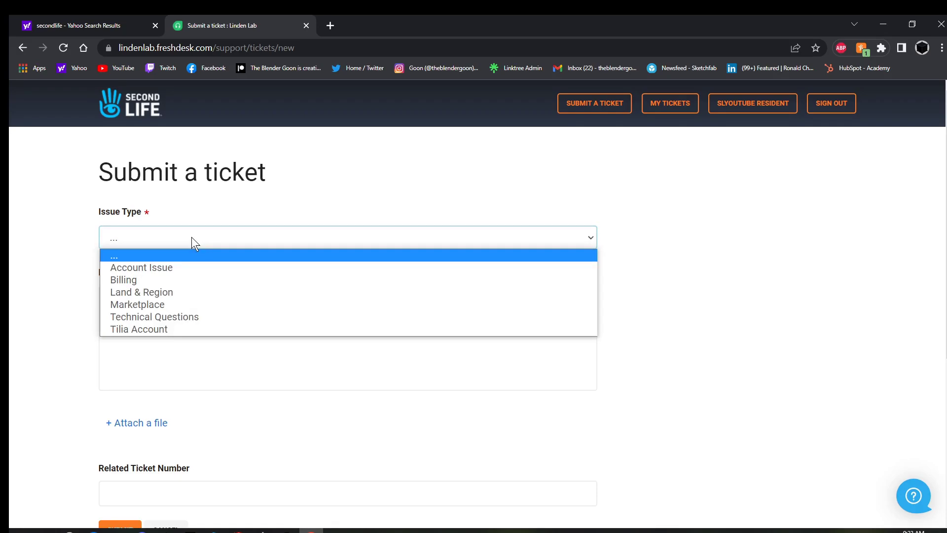
left_click(166, 270)
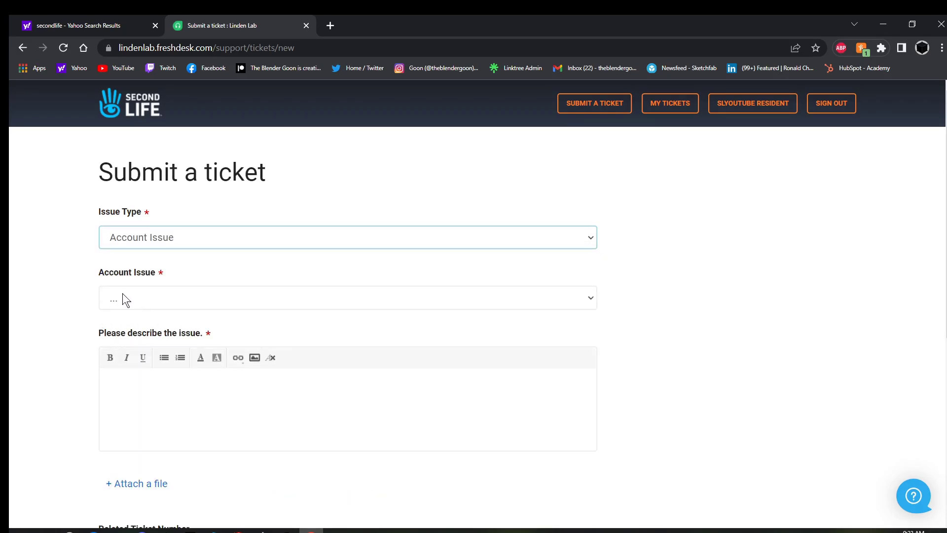
left_click(161, 295)
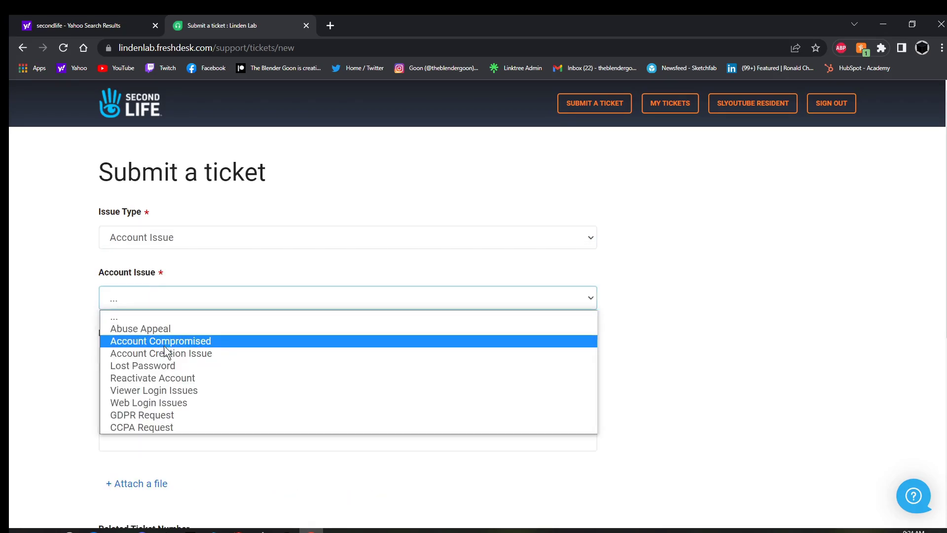
left_click(183, 392)
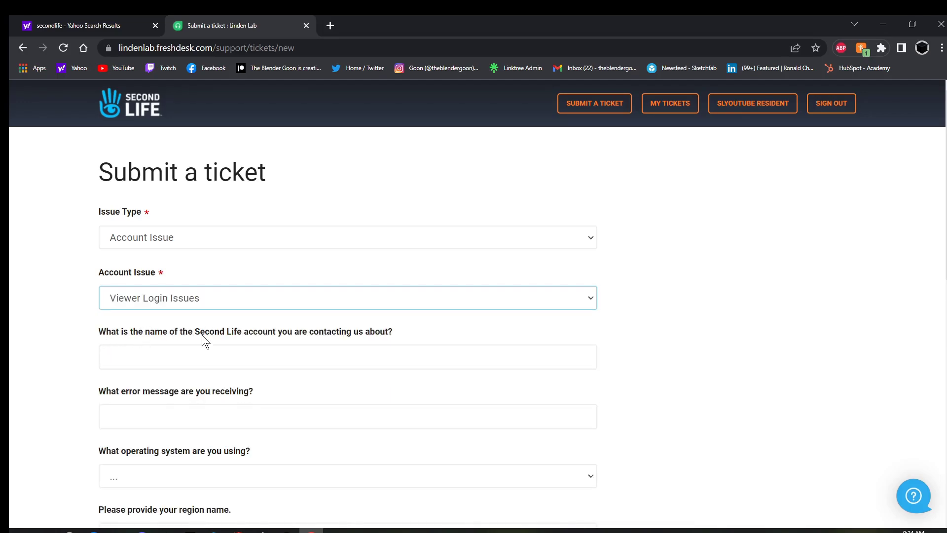
Enter the error message 'cant log into beta grid'.
left_click(290, 353)
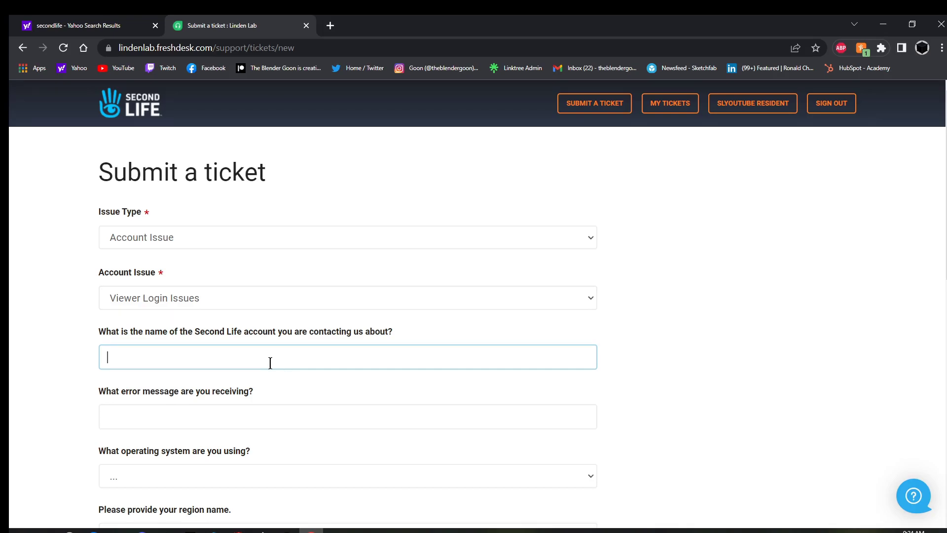
scroll(282, 362, "down", 1)
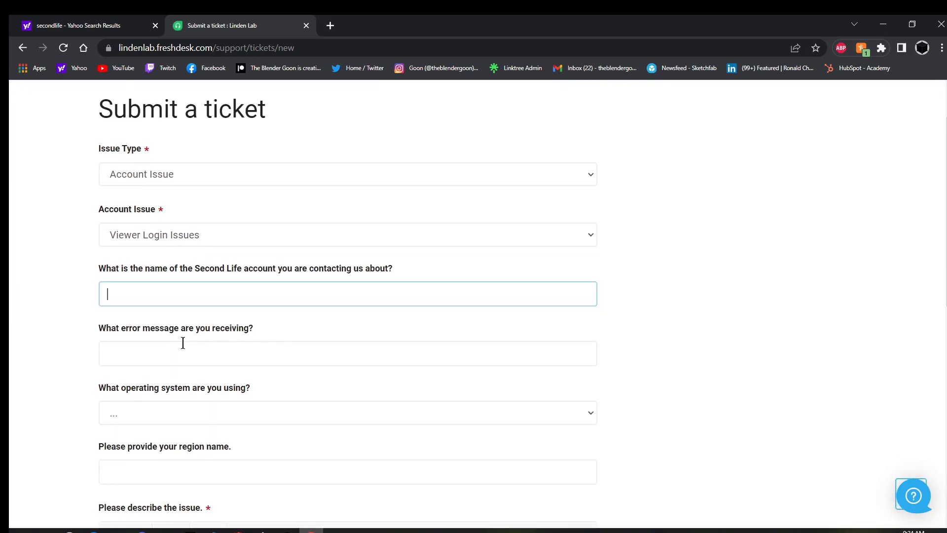
left_click(255, 350)
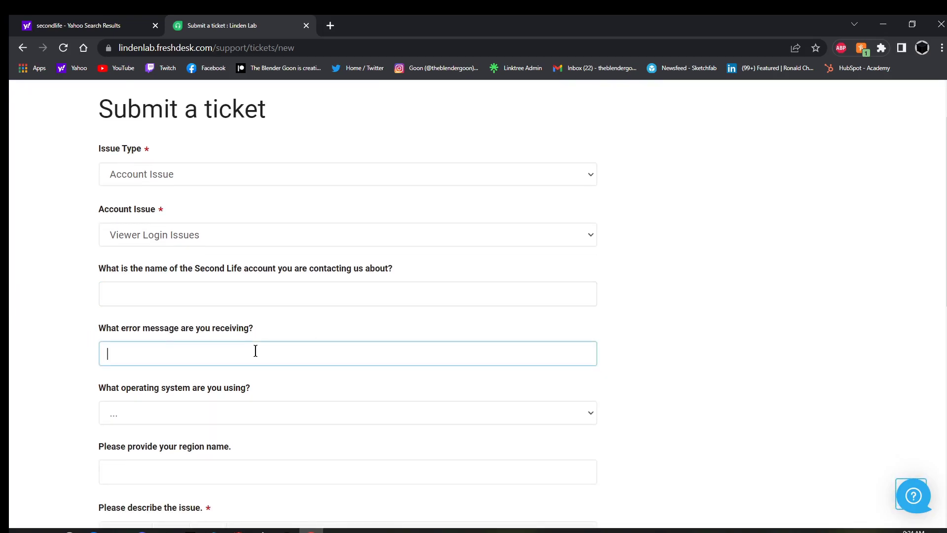
type("cant log into")
type(" beta grib")
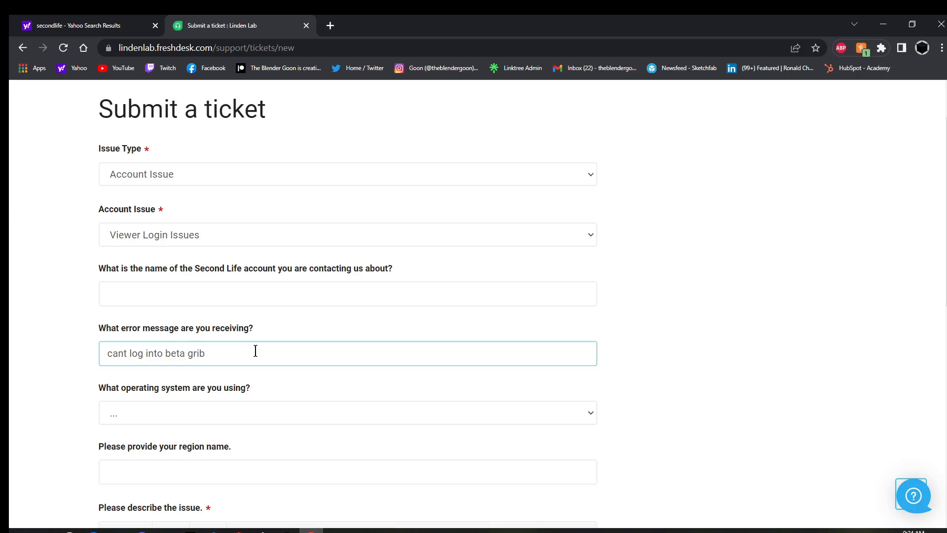
key("BackSpace")
type("d")
left_click(24, 375)
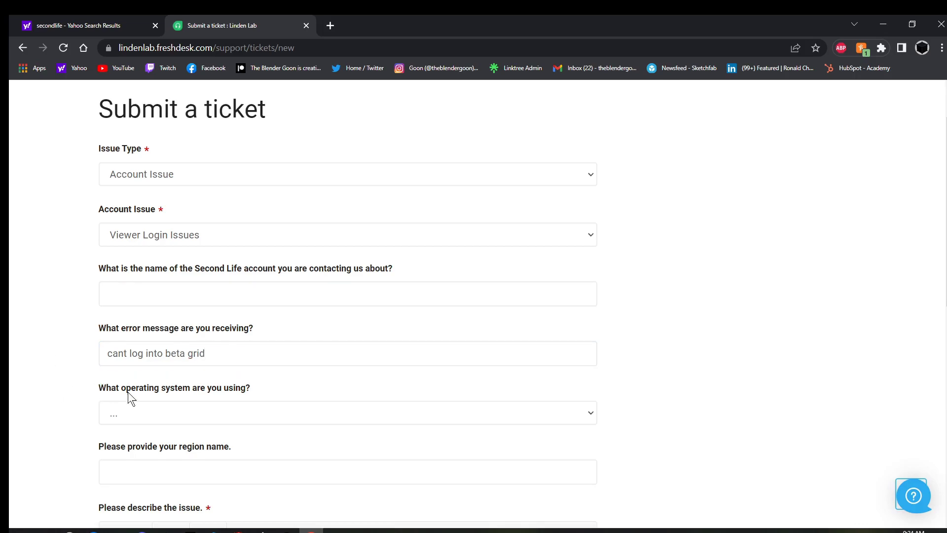
Set the operating system to Windows 10.
left_click(149, 412)
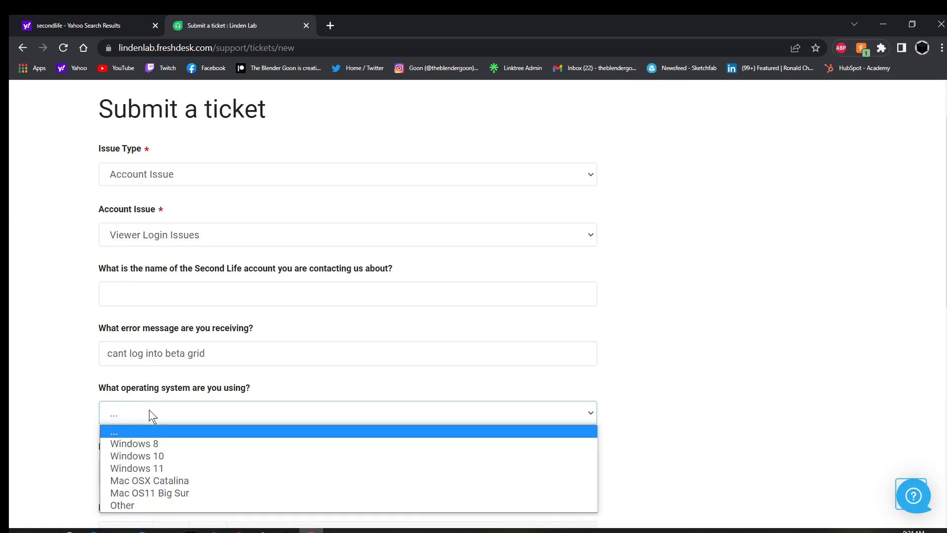
left_click(185, 454)
scroll(82, 419, "down", 4)
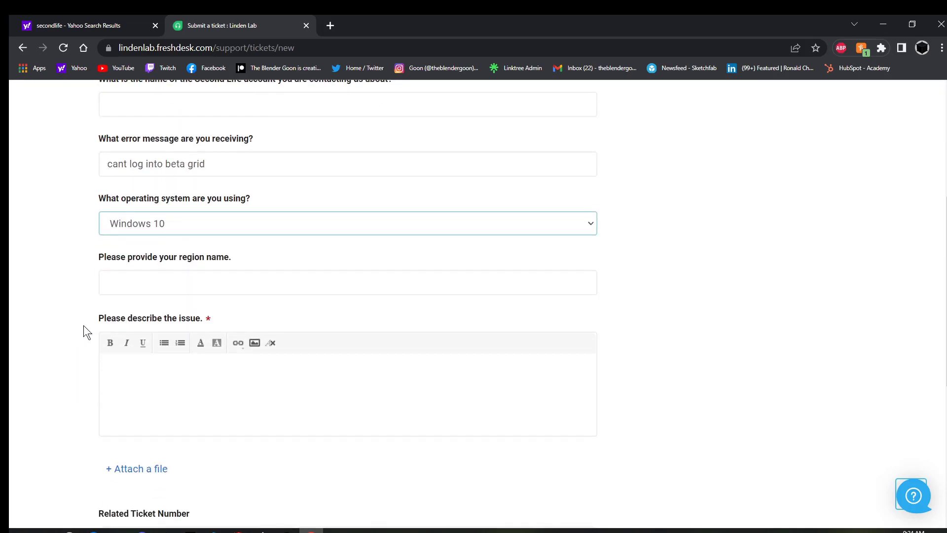
scroll(129, 274, "up", 1)
Describe the issue as 'please grant me access to the beta grid. thanks!'.
left_click(163, 346)
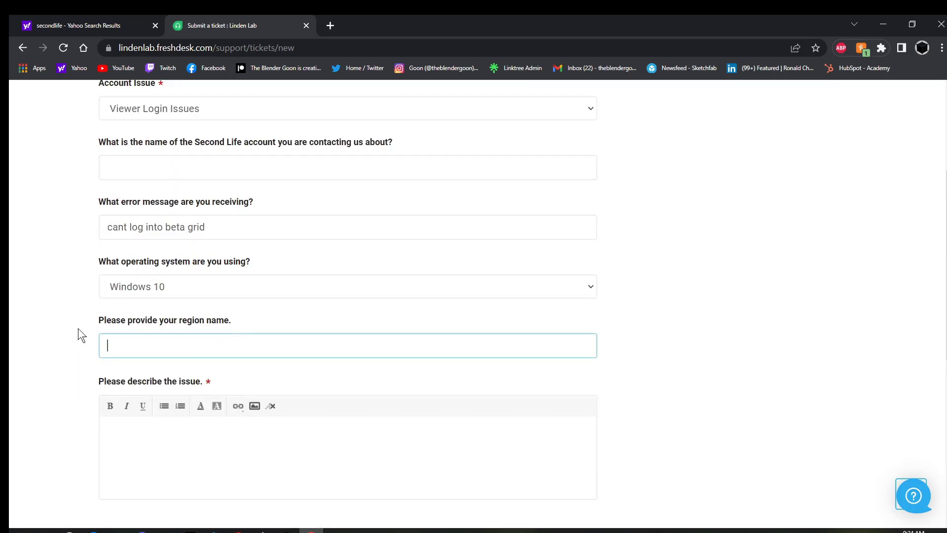
scroll(46, 338, "down", 1)
key("Tab")
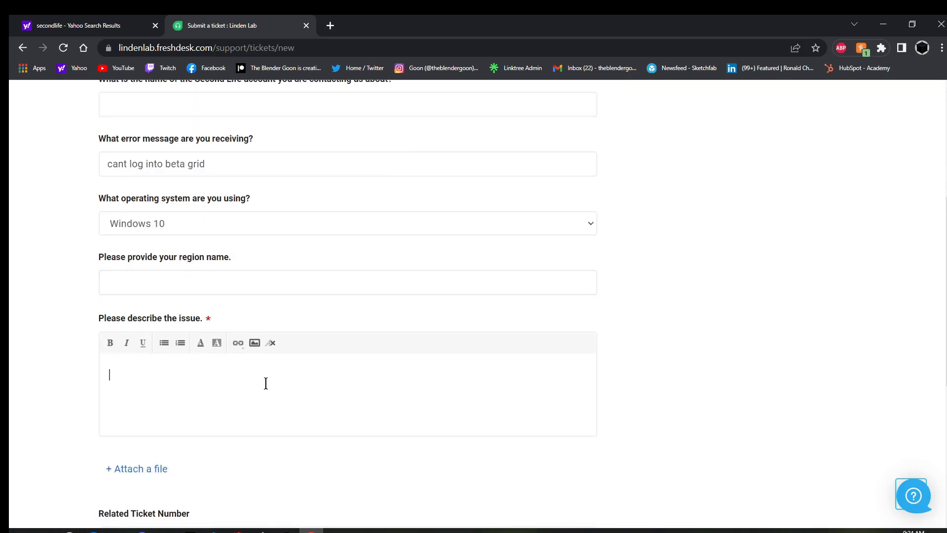
type("please grant")
type(" me access to")
type(" t")
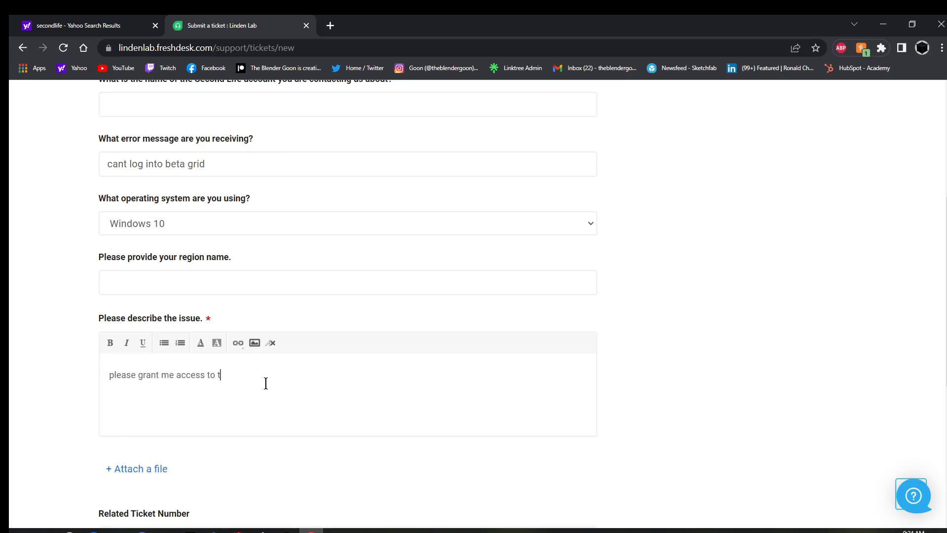
type("he beta gri")
type("d. ")
type("thanks!")
scroll(316, 405, "down", 6)
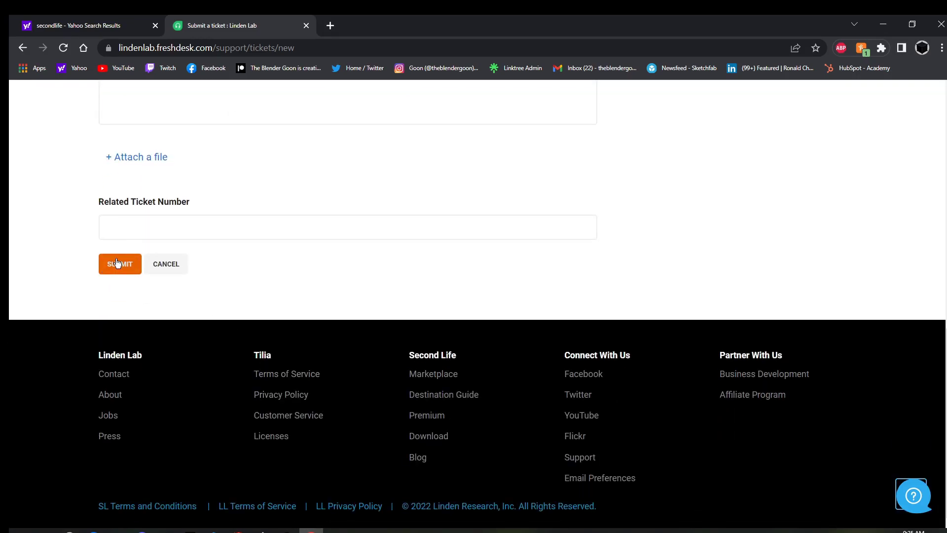
scroll(346, 208, "up", 5)
scroll(346, 208, "up", 6)
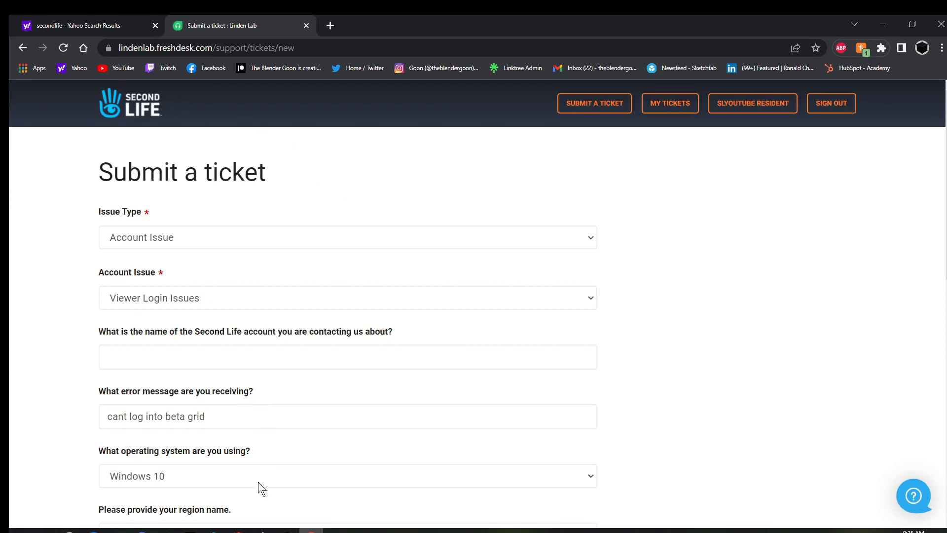
Select the Second Life Beta grid on Firestorm's login screen, then return to the ticket in the browser.
left_click(238, 530)
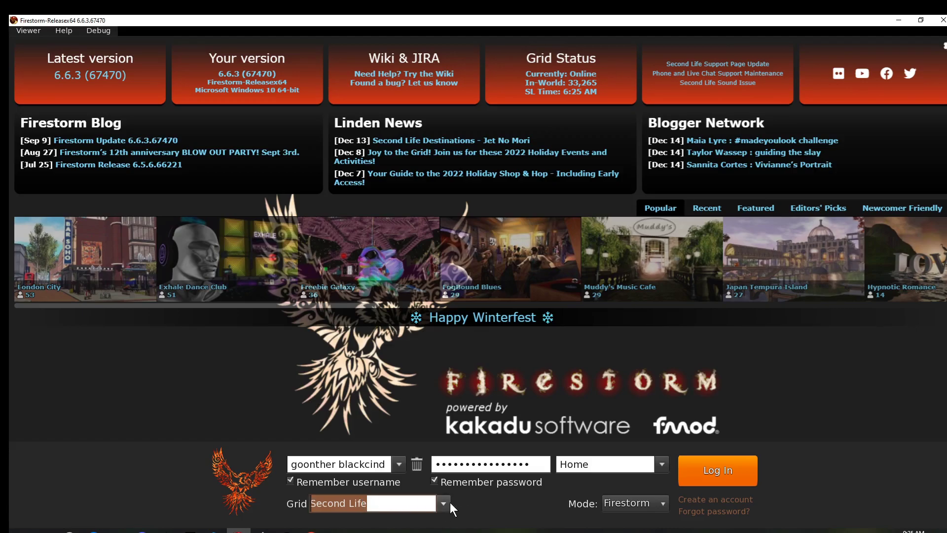
left_click(446, 502)
left_click(389, 489)
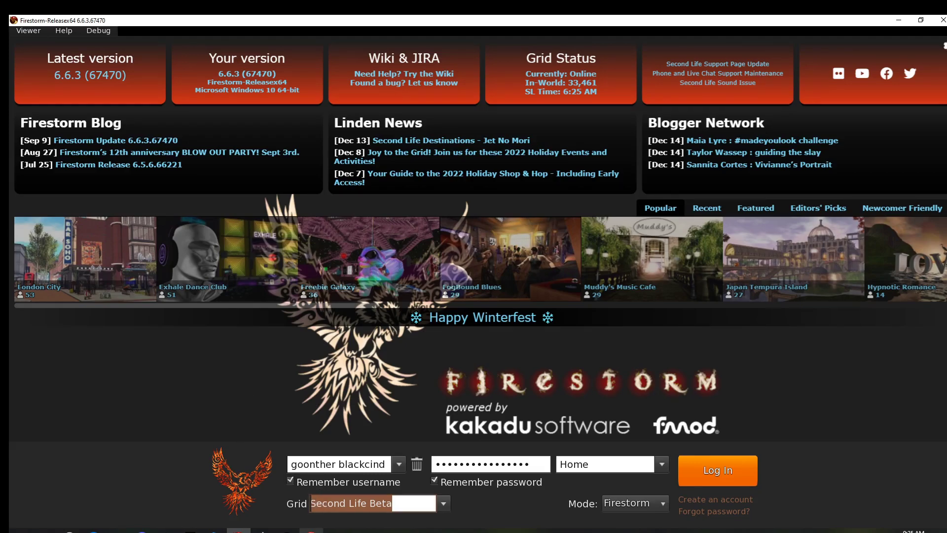
left_click(311, 530)
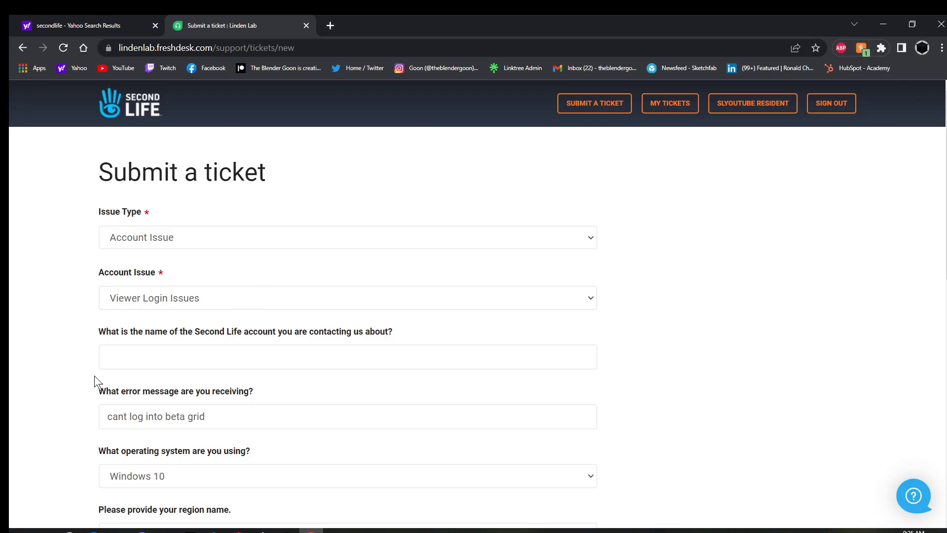
Scroll through the completed ticket form to review it, then switch away from the browser.
scroll(76, 381, "down", 3)
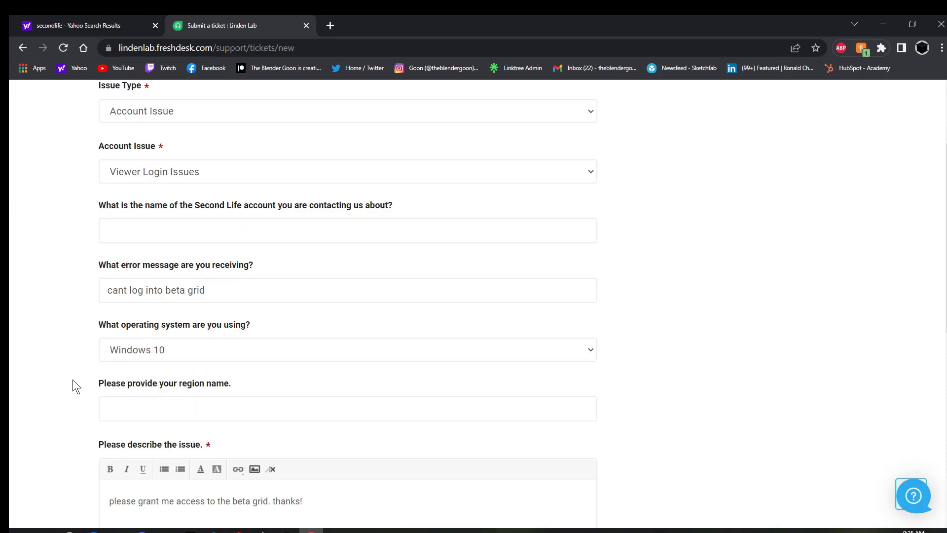
scroll(73, 380, "down", 1)
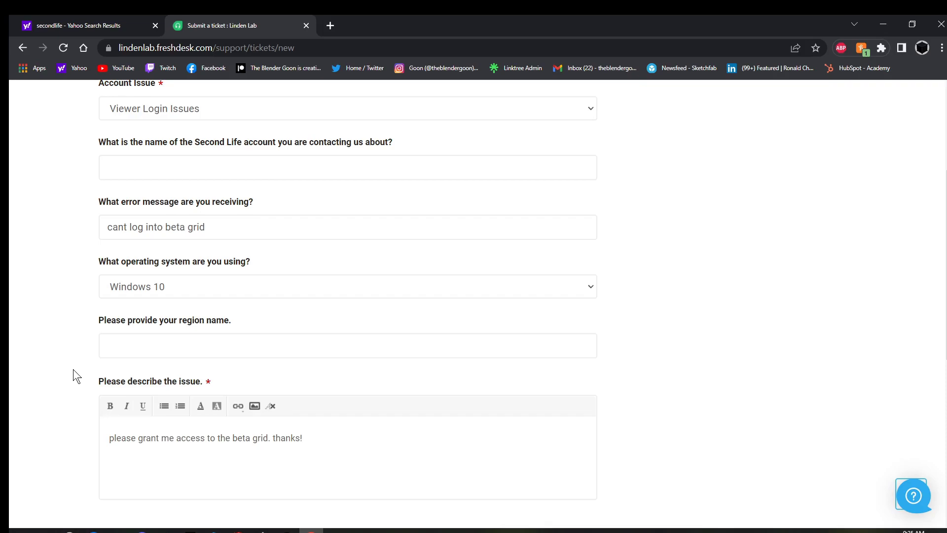
scroll(73, 369, "up", 3)
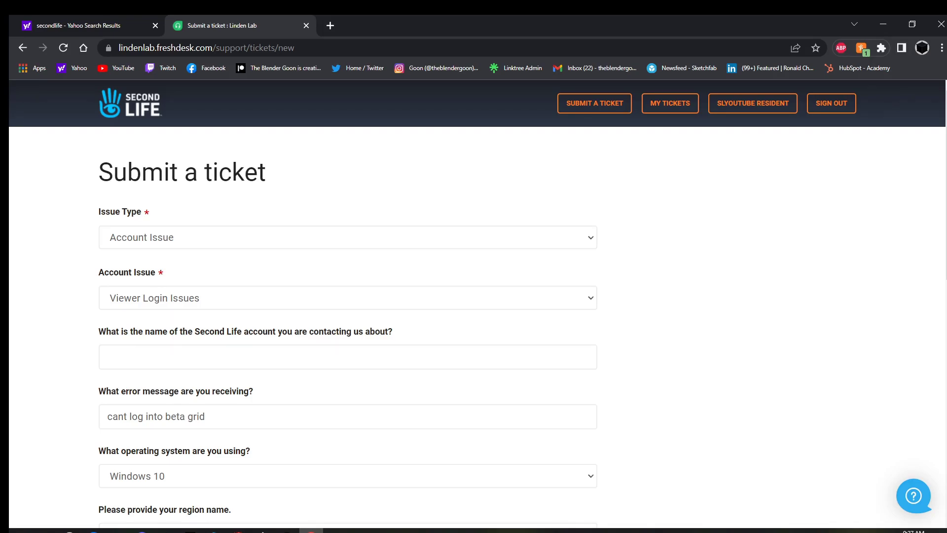
key("alt+Tab")
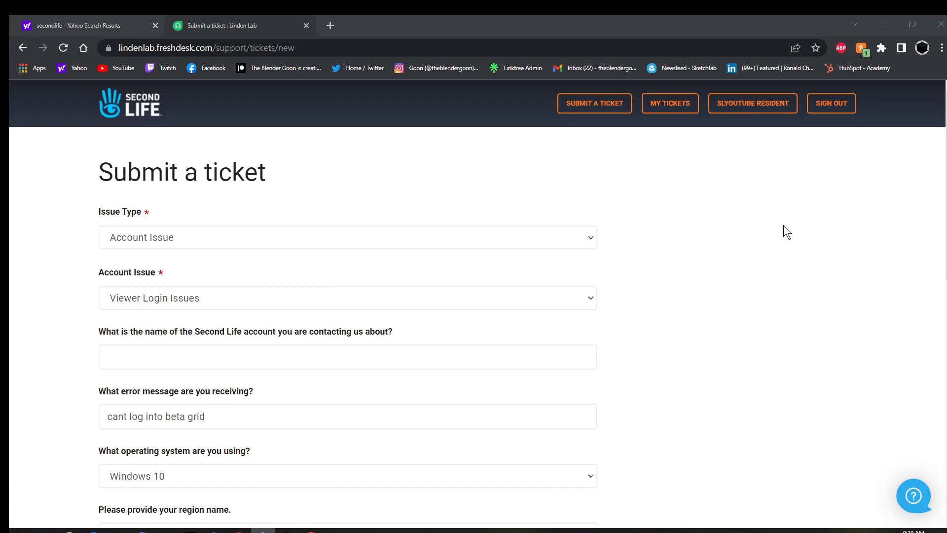
Minimize the browser, bring Firestorm's world view forward and zoom the camera out from the avatar.
left_click(883, 25)
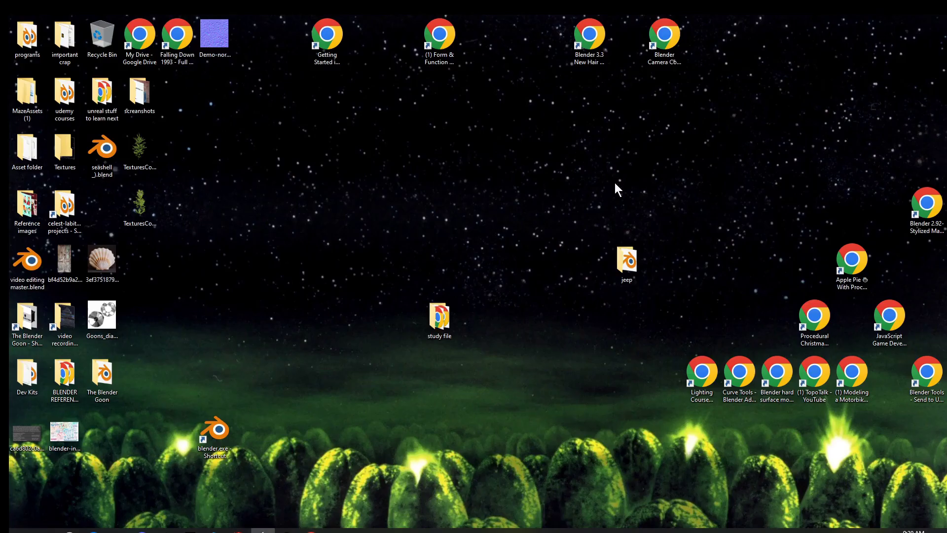
left_click(239, 530)
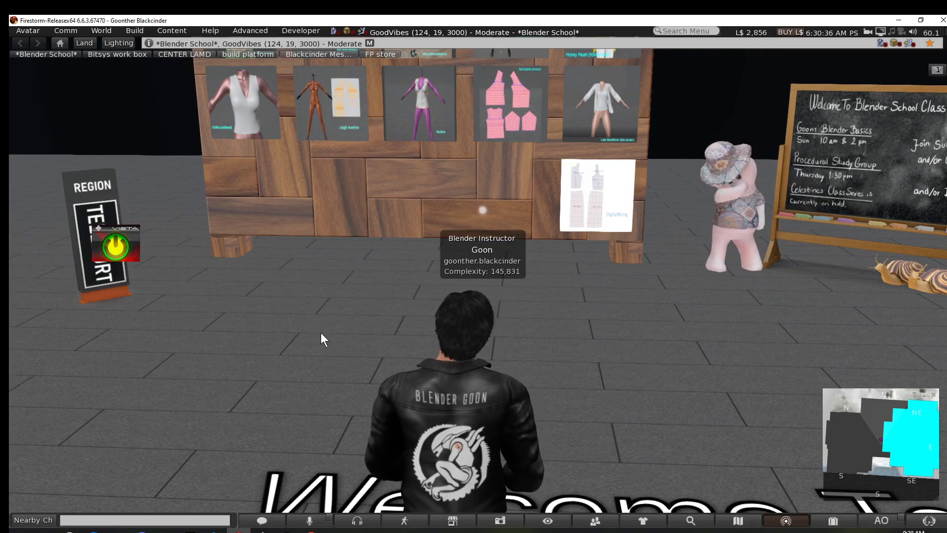
scroll(625, 370, "down", 5)
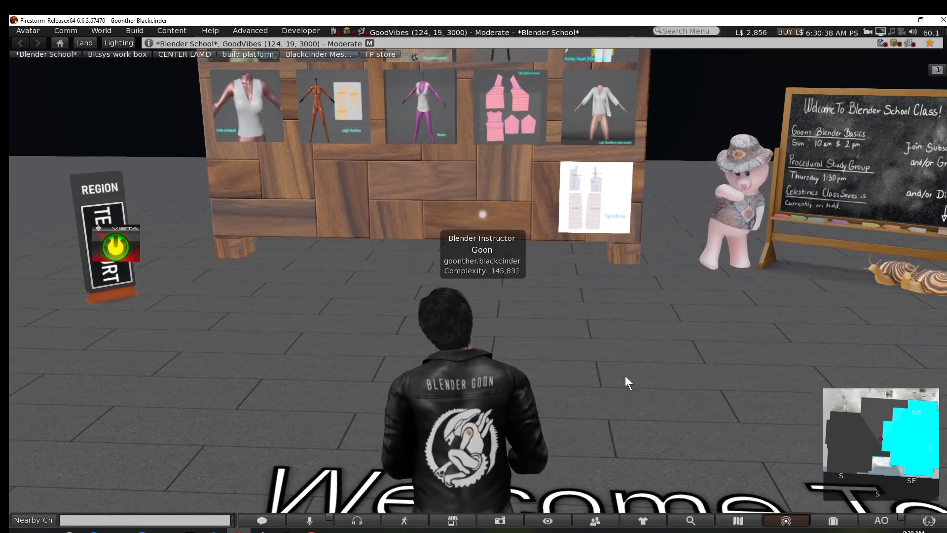
scroll(623, 377, "down", 3)
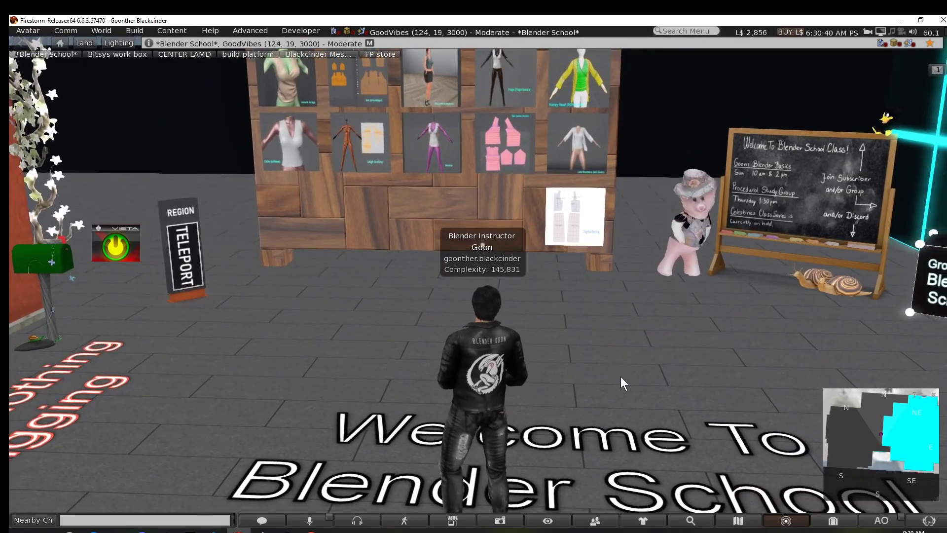
scroll(576, 384, "up", 3)
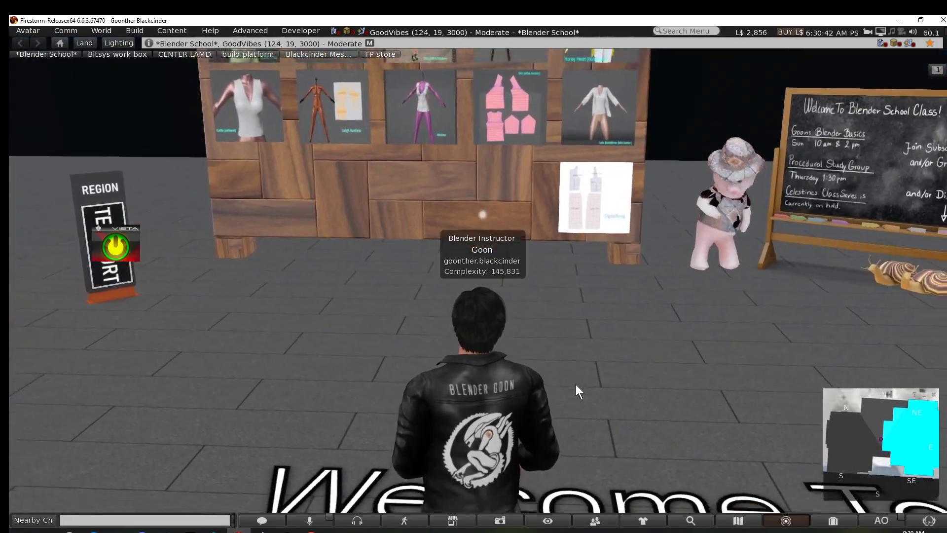
scroll(576, 384, "down", 3)
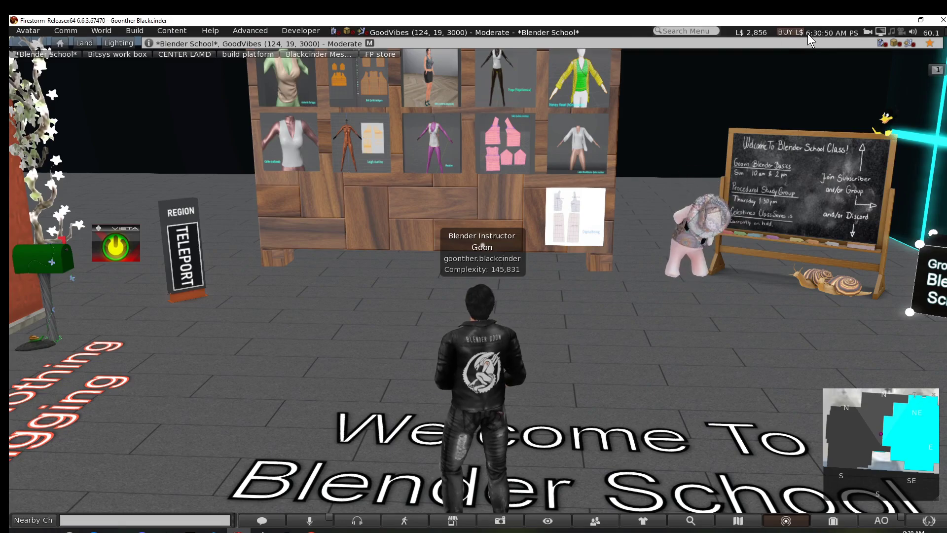
Enter 200 in the Buy L$ dialog, review the US$ estimate, then close without buying.
left_click(795, 31)
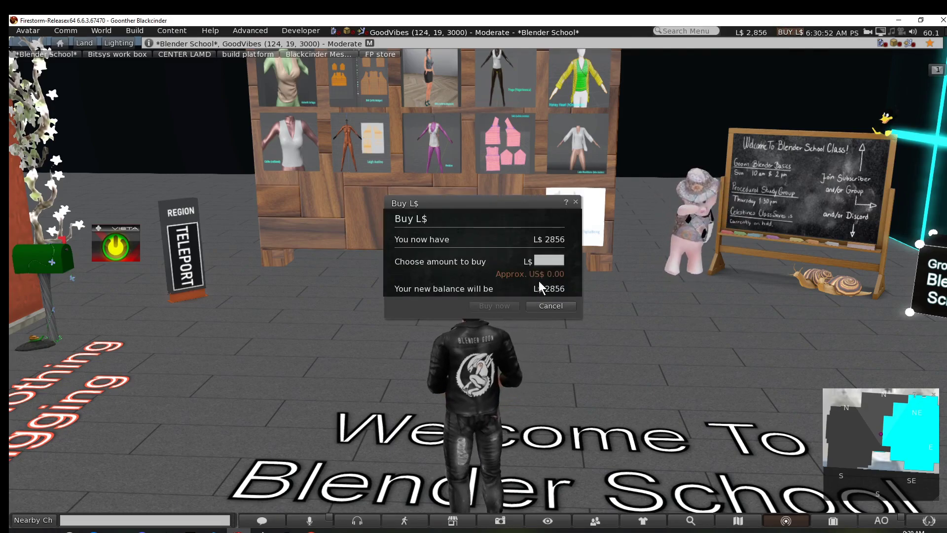
left_click(549, 260)
type("200")
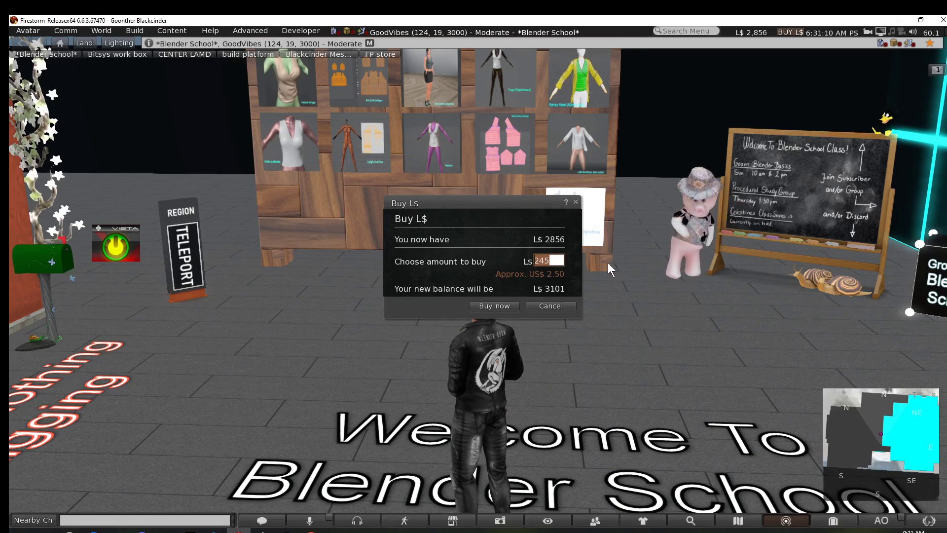
left_click(575, 202)
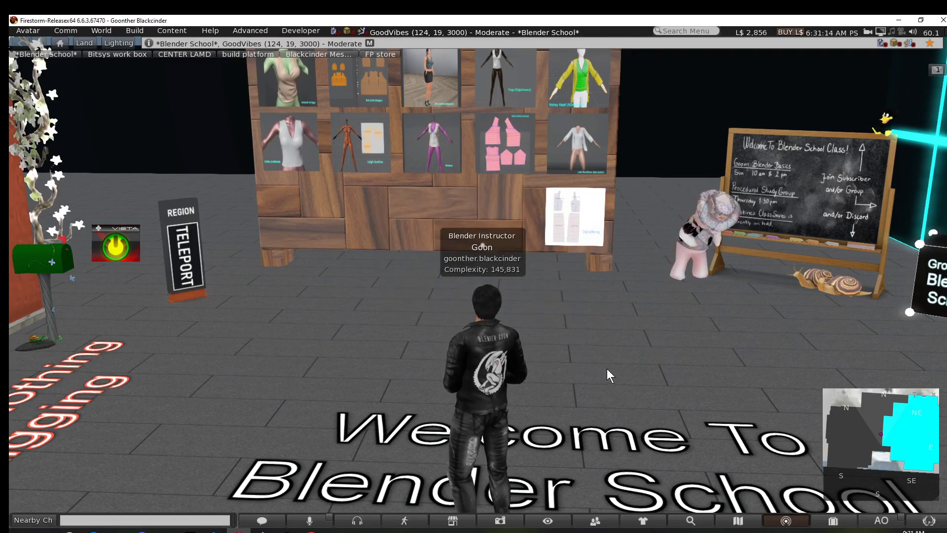
scroll(578, 396, "up", 2)
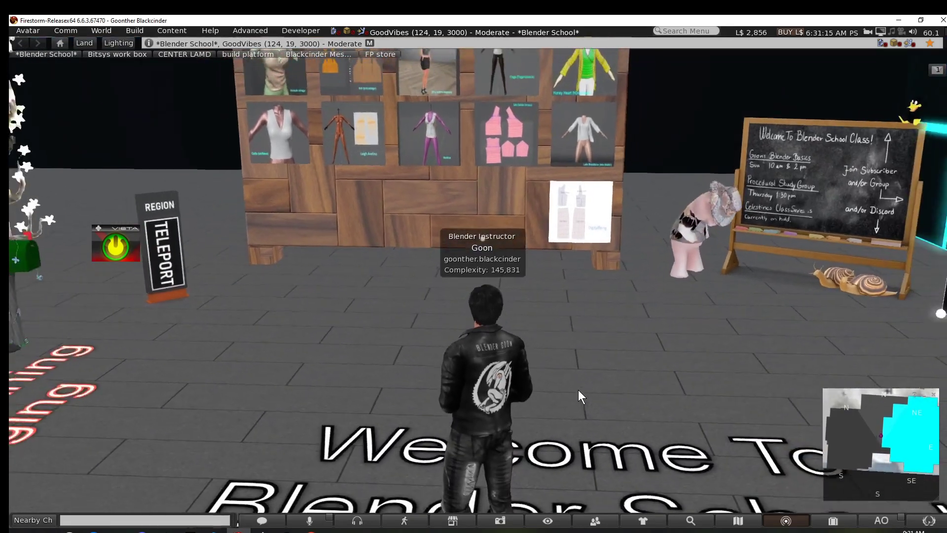
scroll(578, 390, "down", 2)
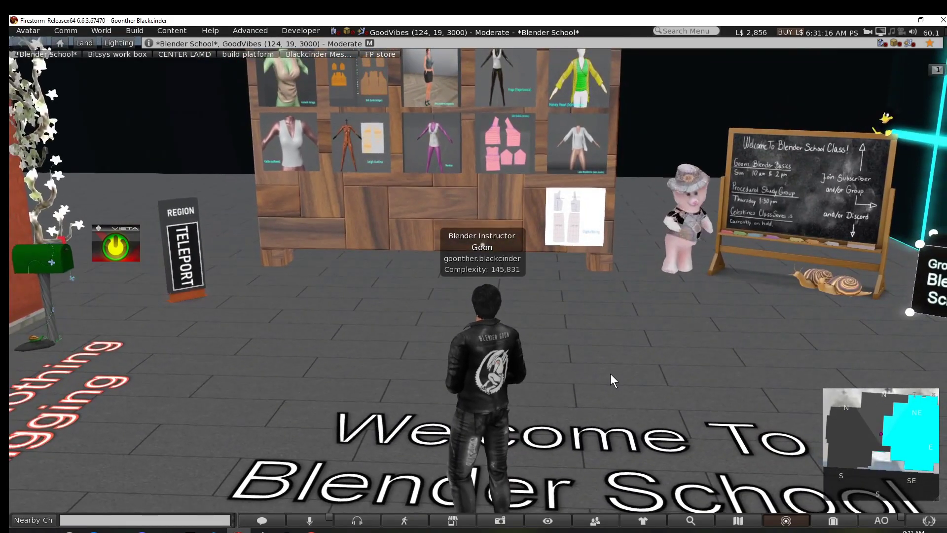